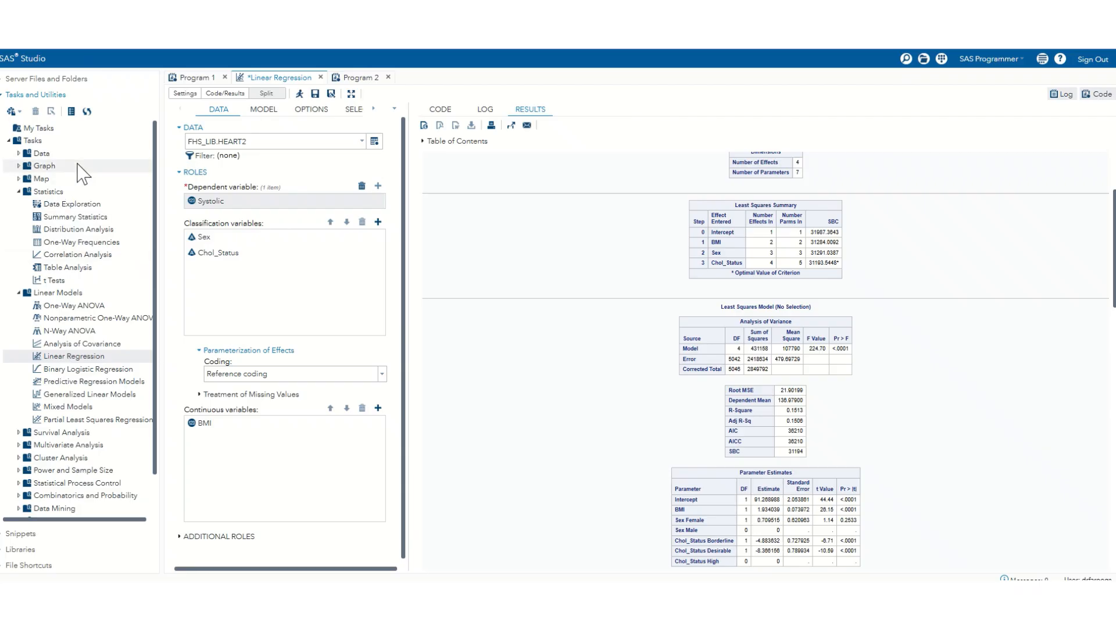
Step: Open the heart2.sas7bdat table from the FHS server folder and look through its columns
{"action": "left_click", "coordinate": [7, 80]}
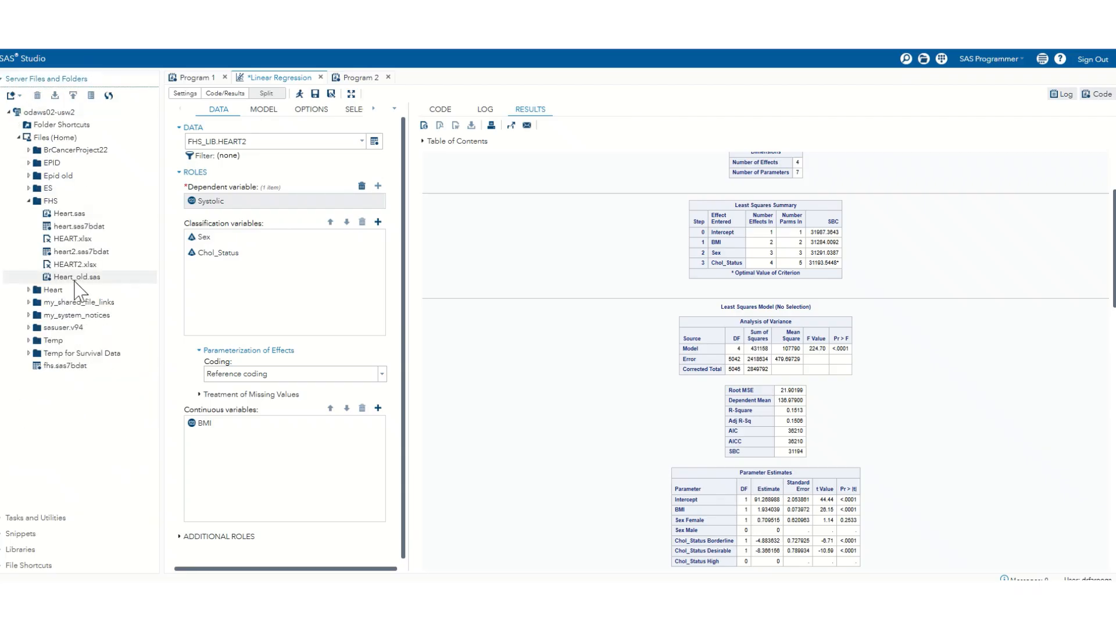
{"action": "double_click", "coordinate": [80, 255]}
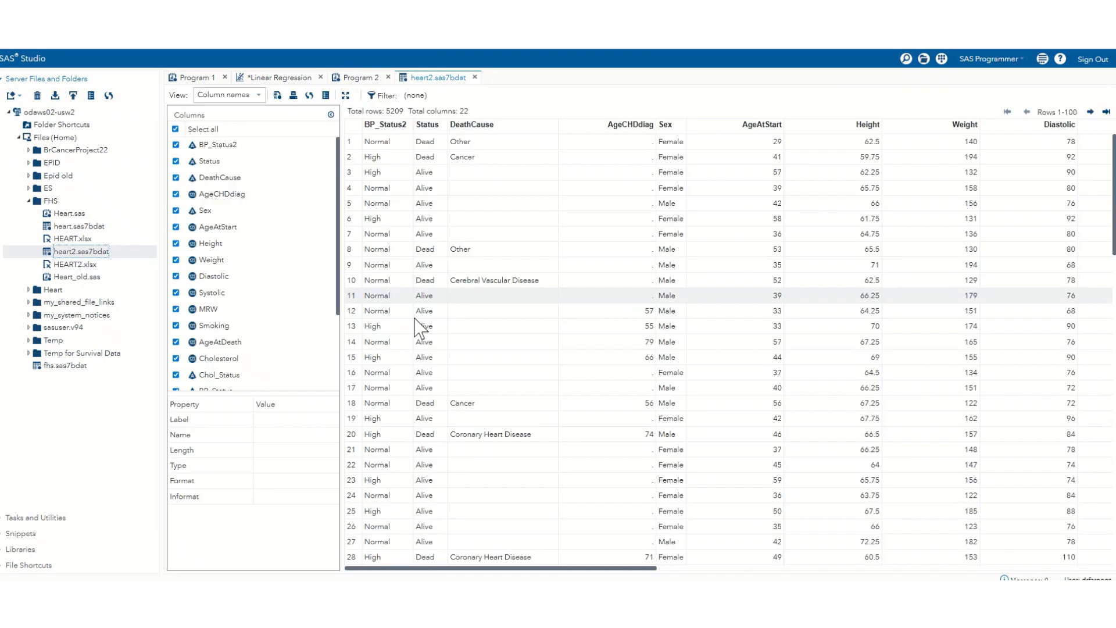
{"action": "mouse_move", "coordinate": [549, 572]}
{"action": "left_mouse_down"}
{"action": "mouse_move", "coordinate": [912, 573]}
{"action": "mouse_move", "coordinate": [548, 572]}
{"action": "left_mouse_up"}
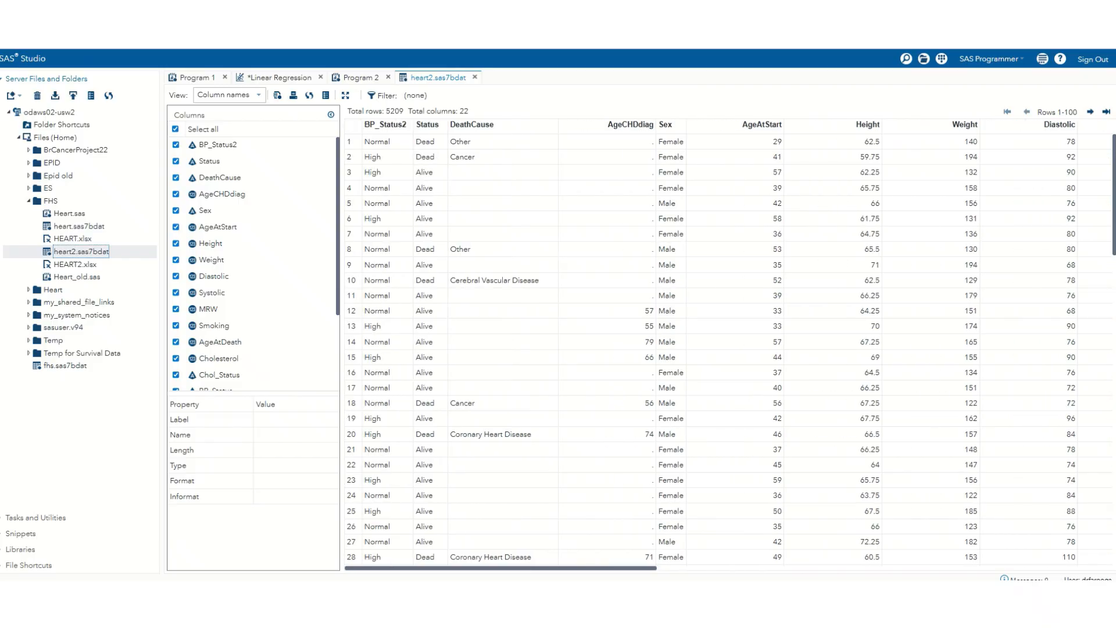
{"action": "left_click_drag", "start_coordinate": [549, 570], "coordinate": [592, 571]}
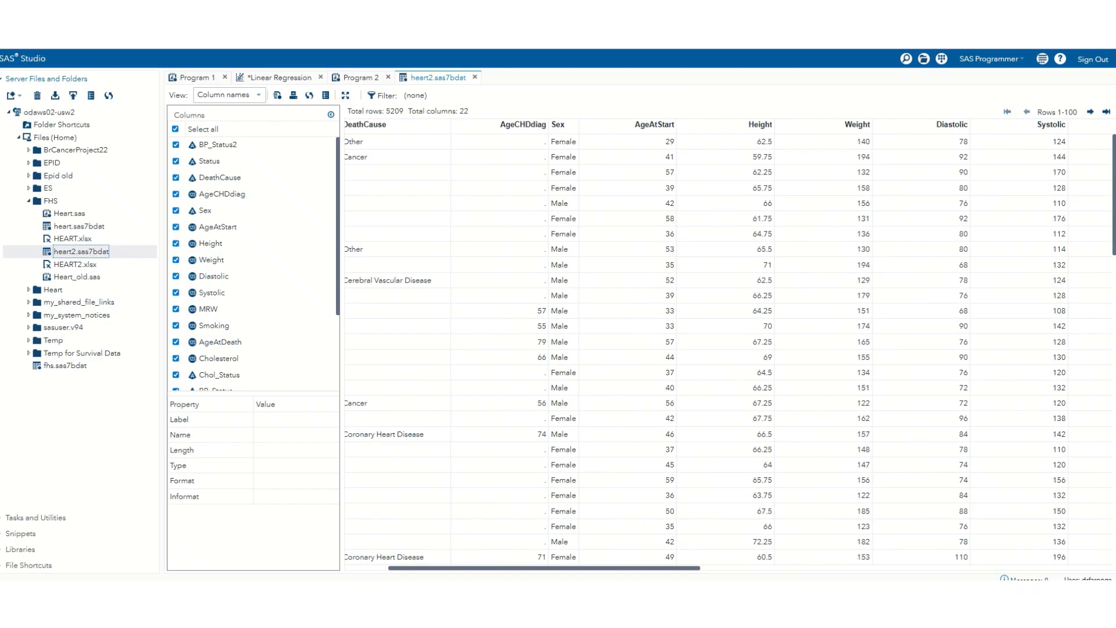
{"action": "left_click_drag", "start_coordinate": [592, 571], "coordinate": [525, 577]}
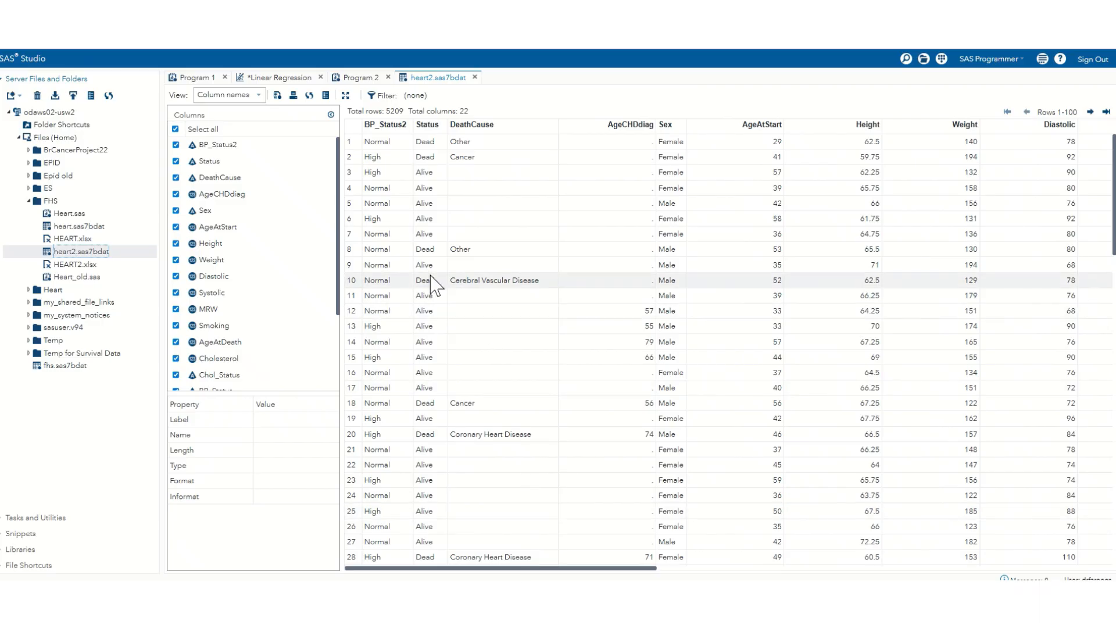
Step: Add Weight_Status to the classification variables of the Linear Regression task
{"action": "left_click", "coordinate": [288, 78]}
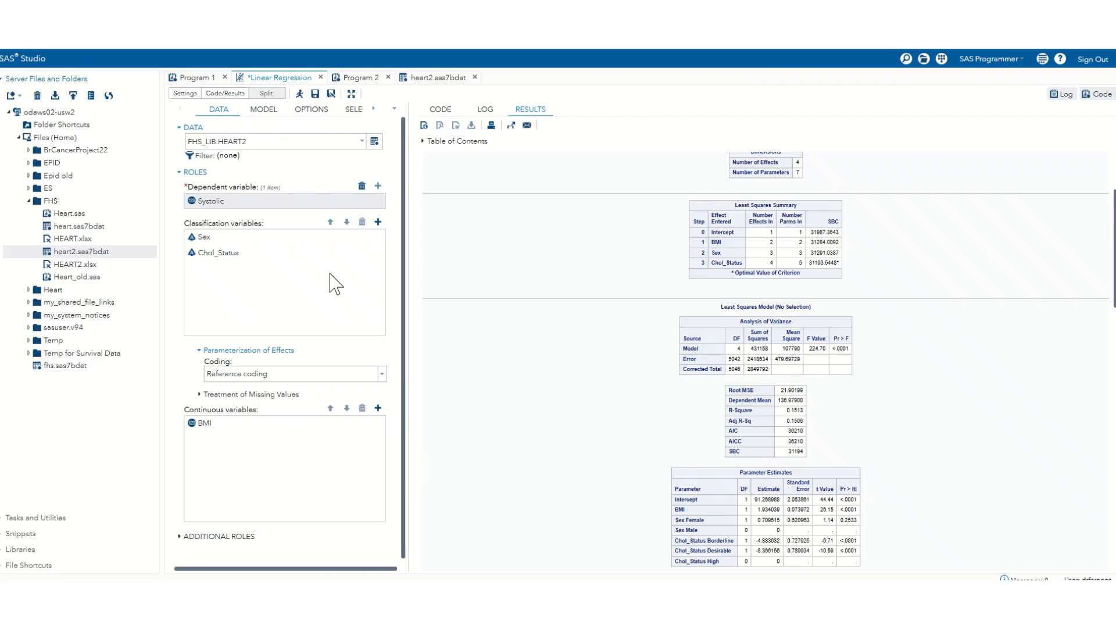
{"action": "left_click", "coordinate": [378, 222]}
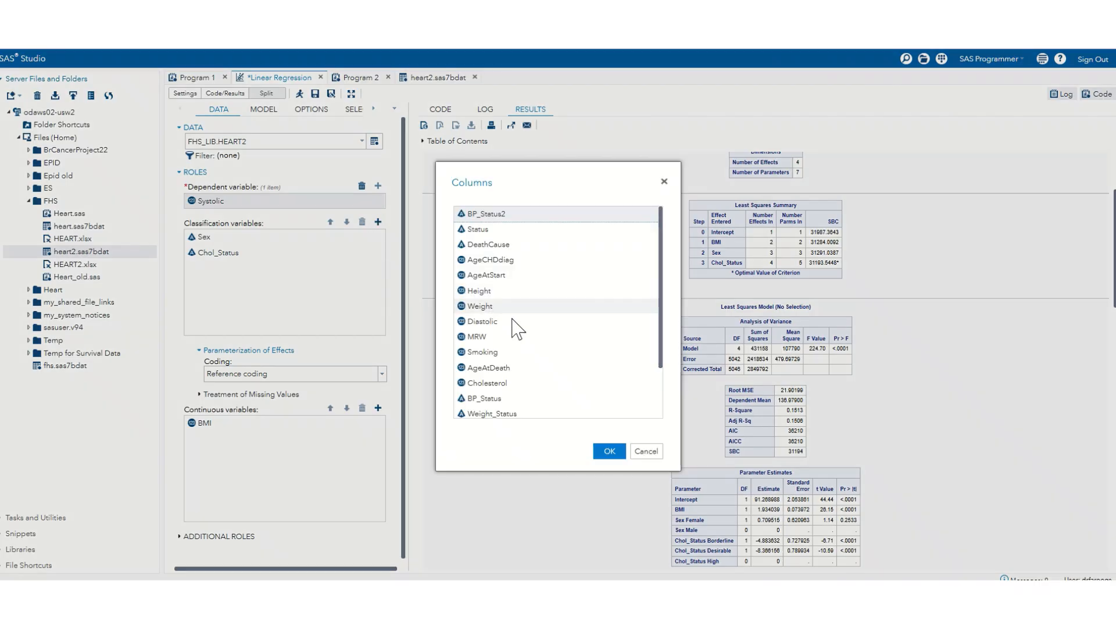
{"action": "scroll", "coordinate": [579, 332], "scroll_direction": "down", "scroll_amount": 2}
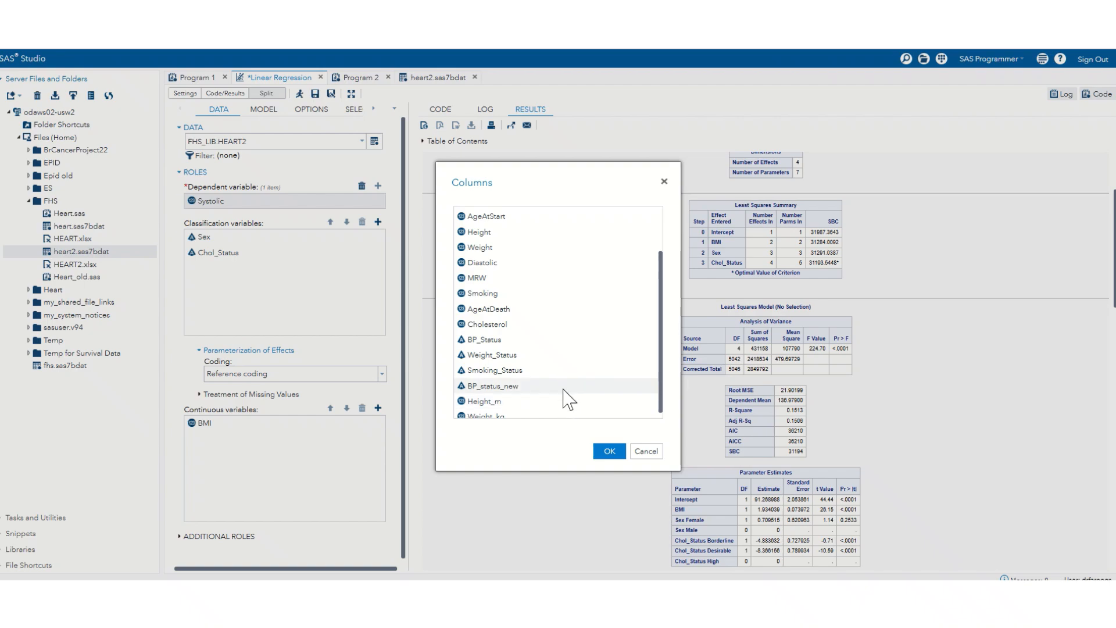
{"action": "scroll", "coordinate": [569, 400], "scroll_direction": "down", "scroll_amount": 1}
{"action": "scroll", "coordinate": [567, 398], "scroll_direction": "up", "scroll_amount": 2}
{"action": "scroll", "coordinate": [567, 397], "scroll_direction": "down", "scroll_amount": 2}
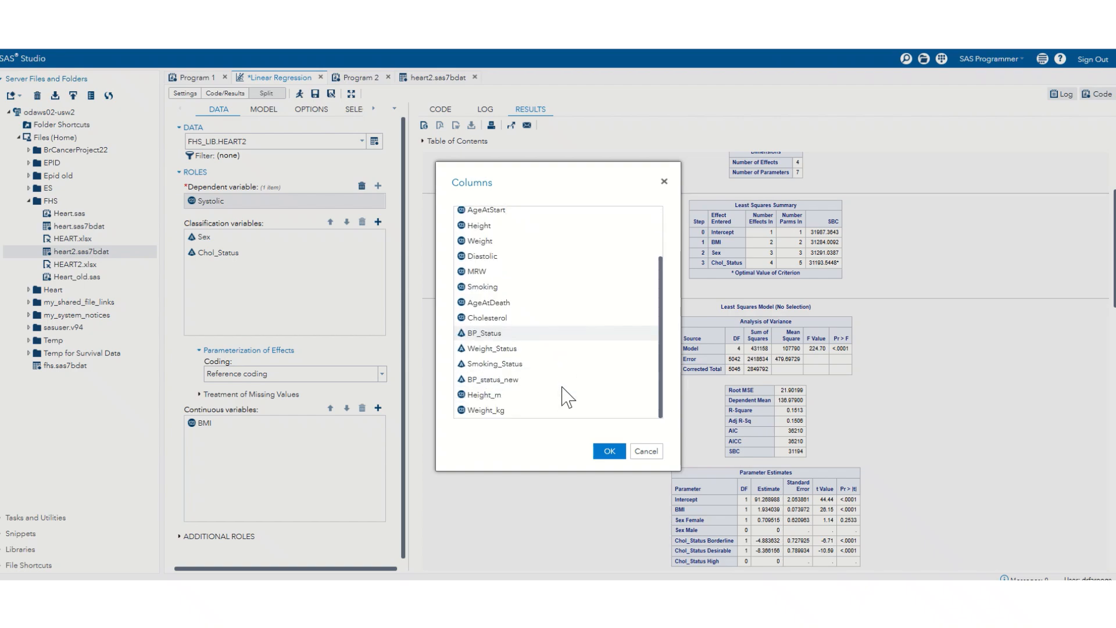
{"action": "left_click", "coordinate": [511, 349]}
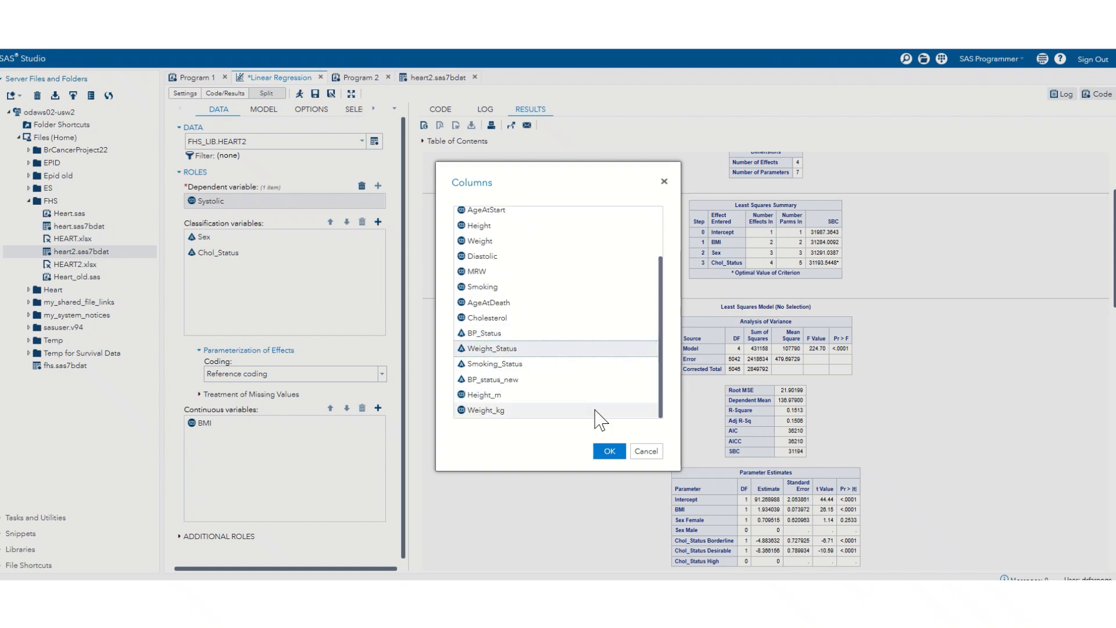
{"action": "left_click", "coordinate": [610, 452]}
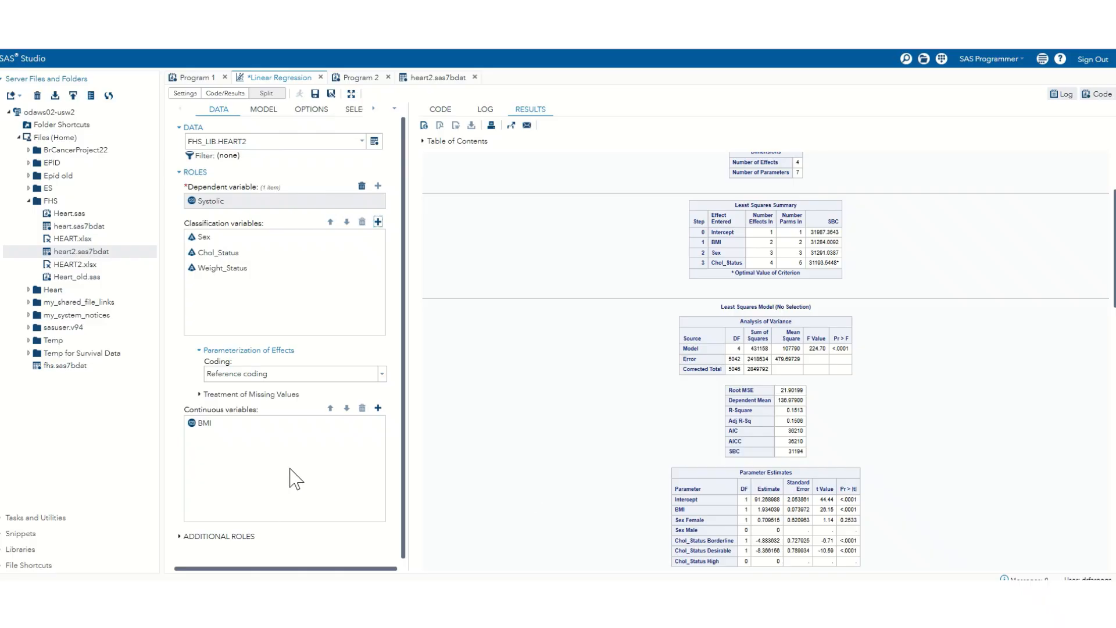
Step: Add AgeAtStart to the continuous variables of the regression
{"action": "left_click", "coordinate": [378, 408]}
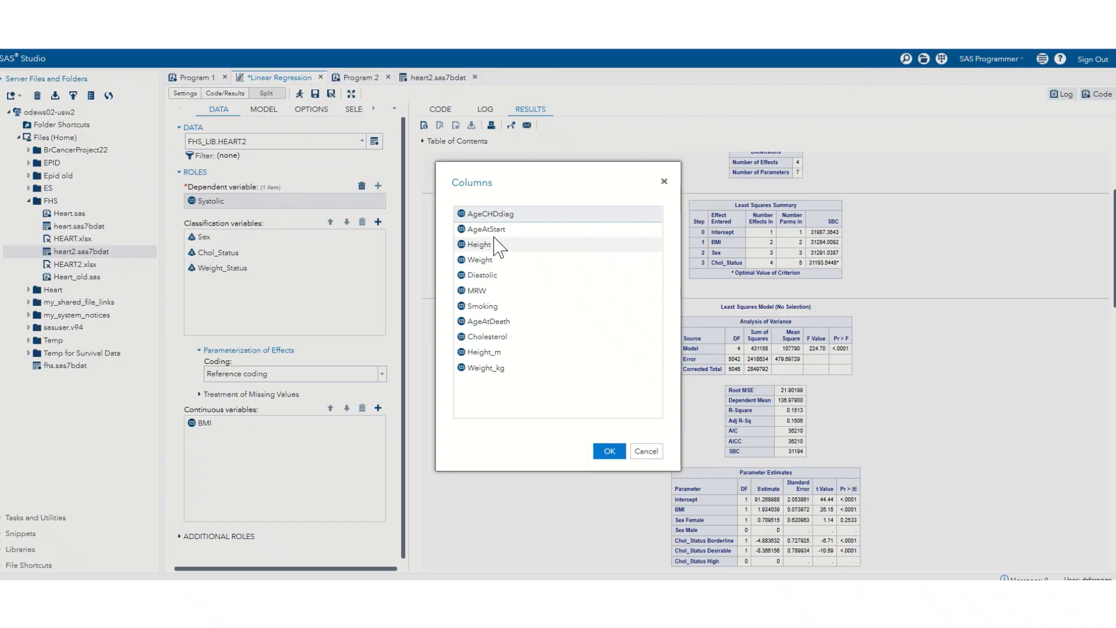
{"action": "left_click", "coordinate": [492, 231]}
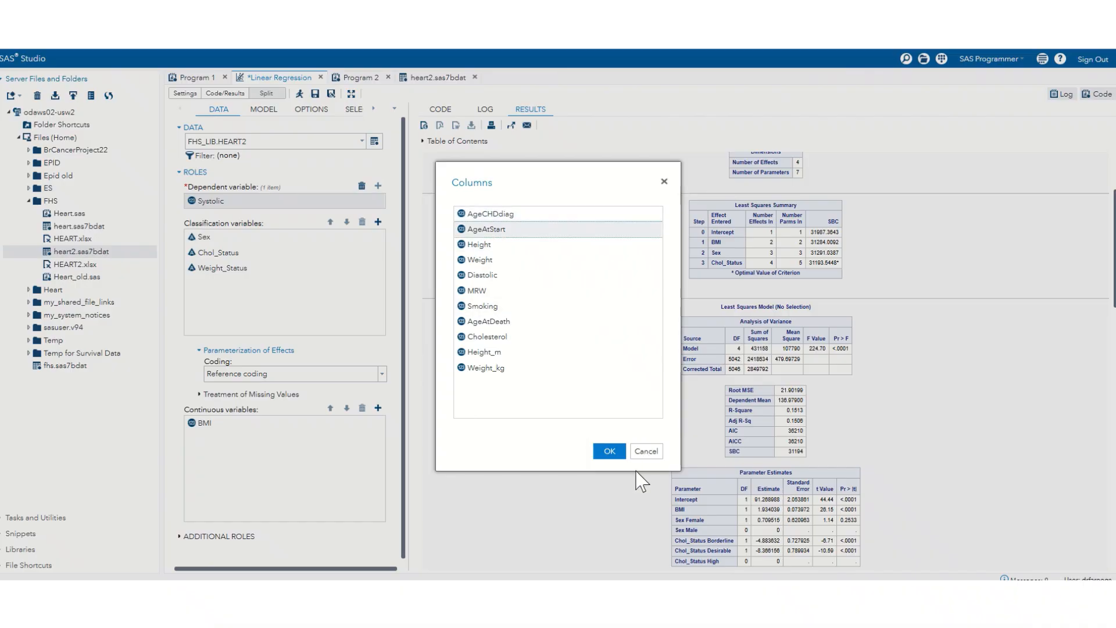
{"action": "left_click", "coordinate": [609, 451]}
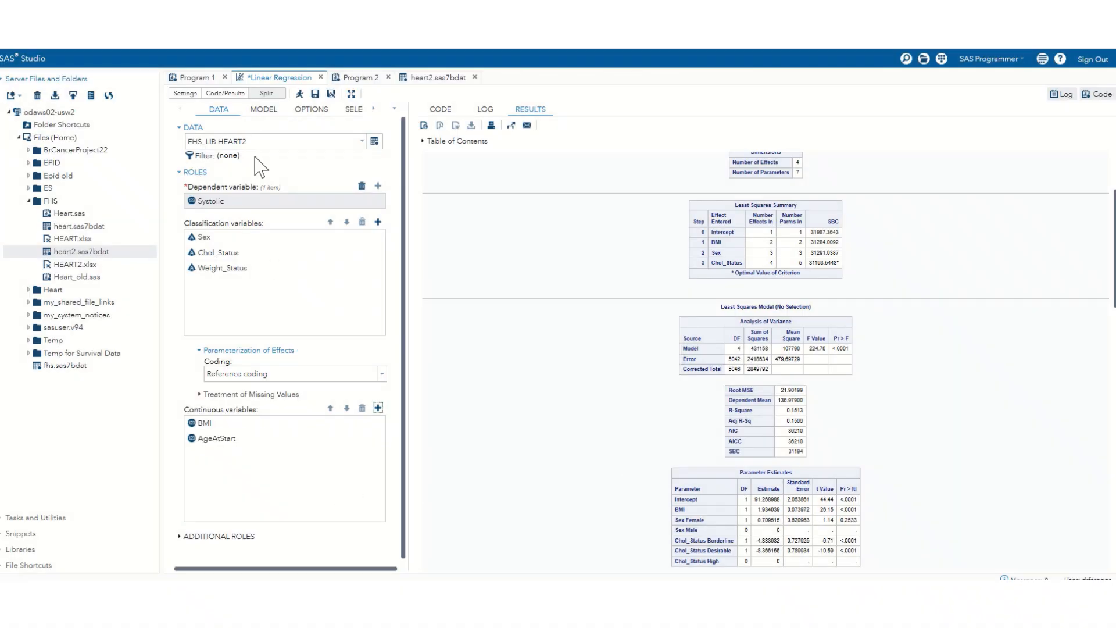
Step: Add the main effects and all two-way interactions of the five variables to the model with an N-way factorial of N=2
{"action": "left_click", "coordinate": [263, 109]}
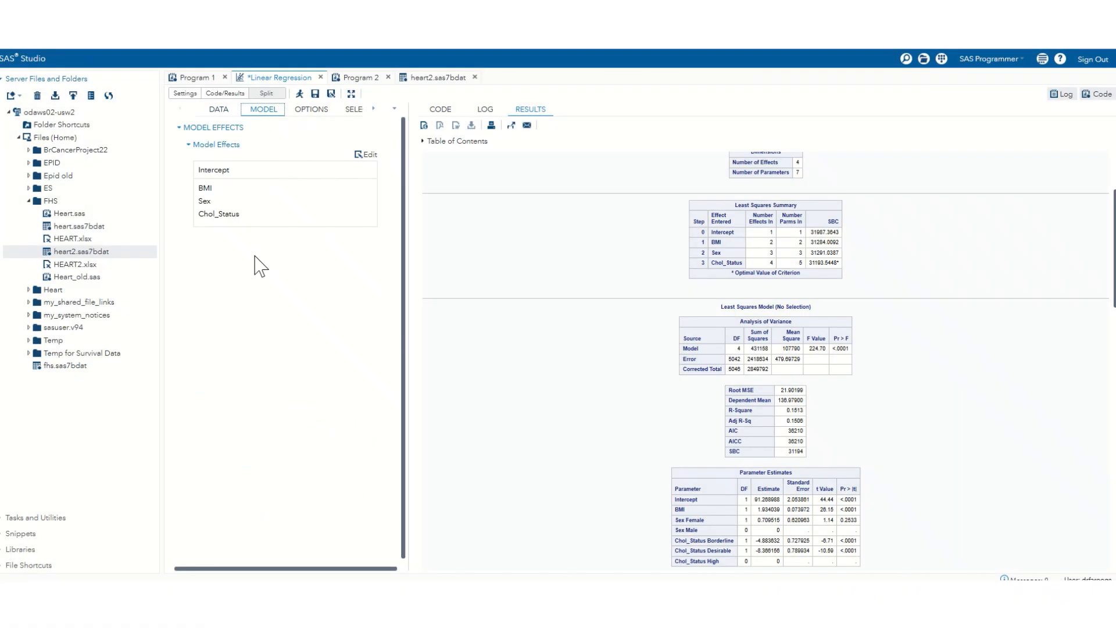
{"action": "left_click", "coordinate": [366, 154]}
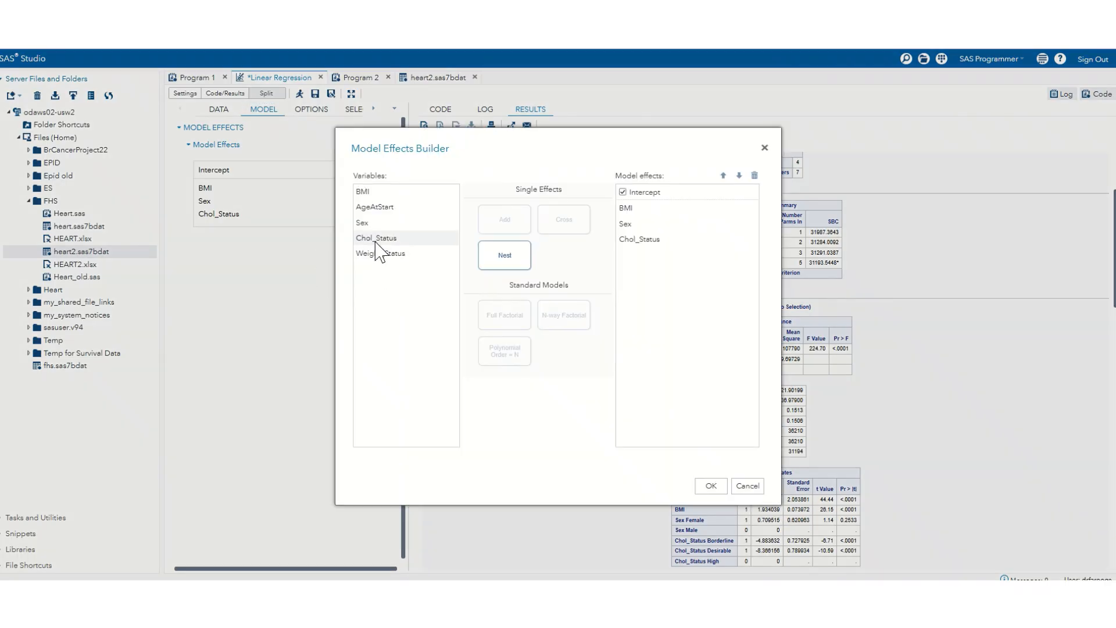
{"action": "left_click", "coordinate": [381, 241]}
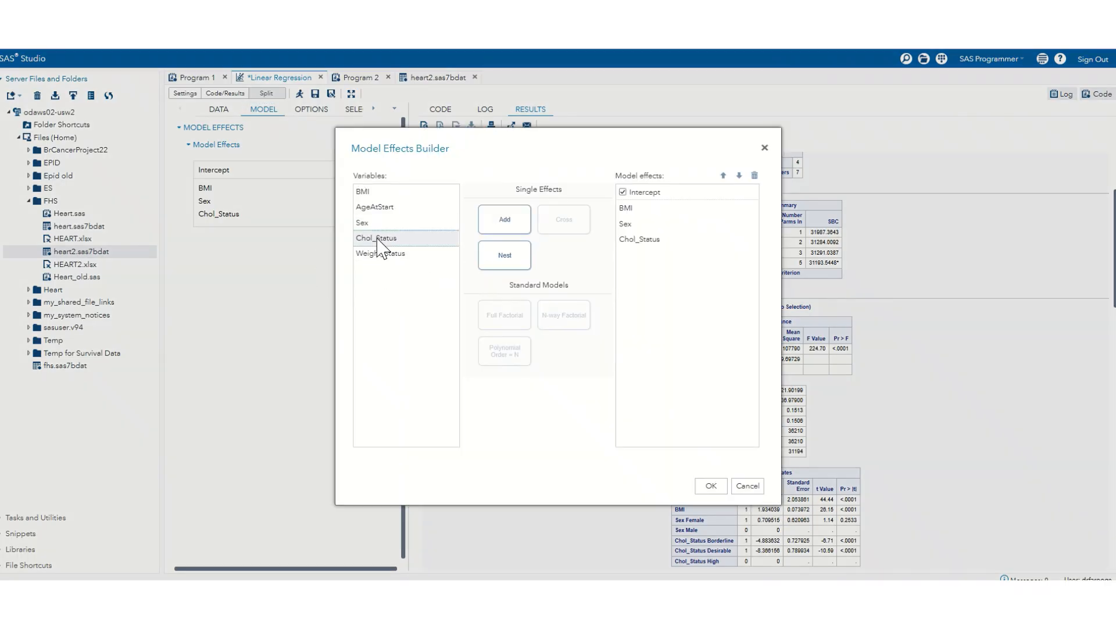
{"action": "key", "text": "ctrl+a"}
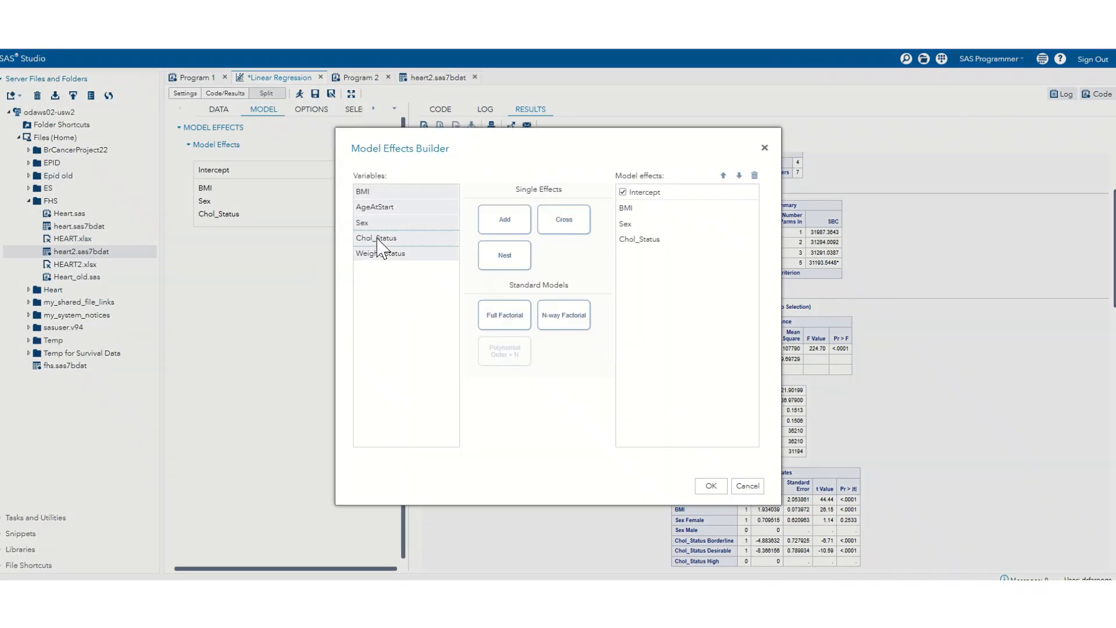
{"action": "left_click", "coordinate": [564, 318]}
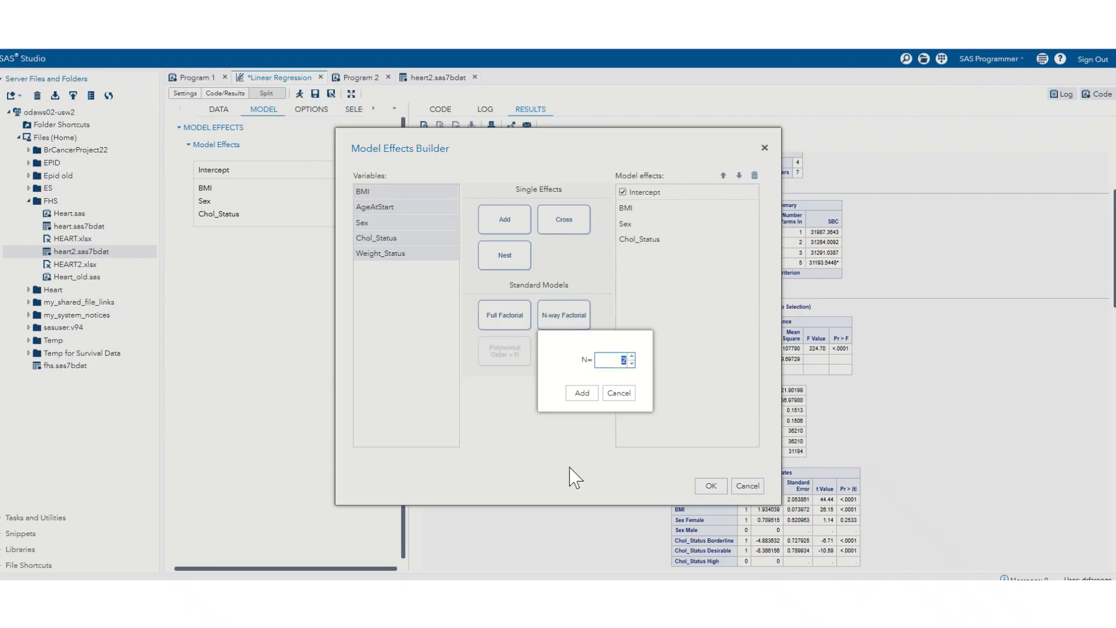
{"action": "left_click", "coordinate": [582, 393]}
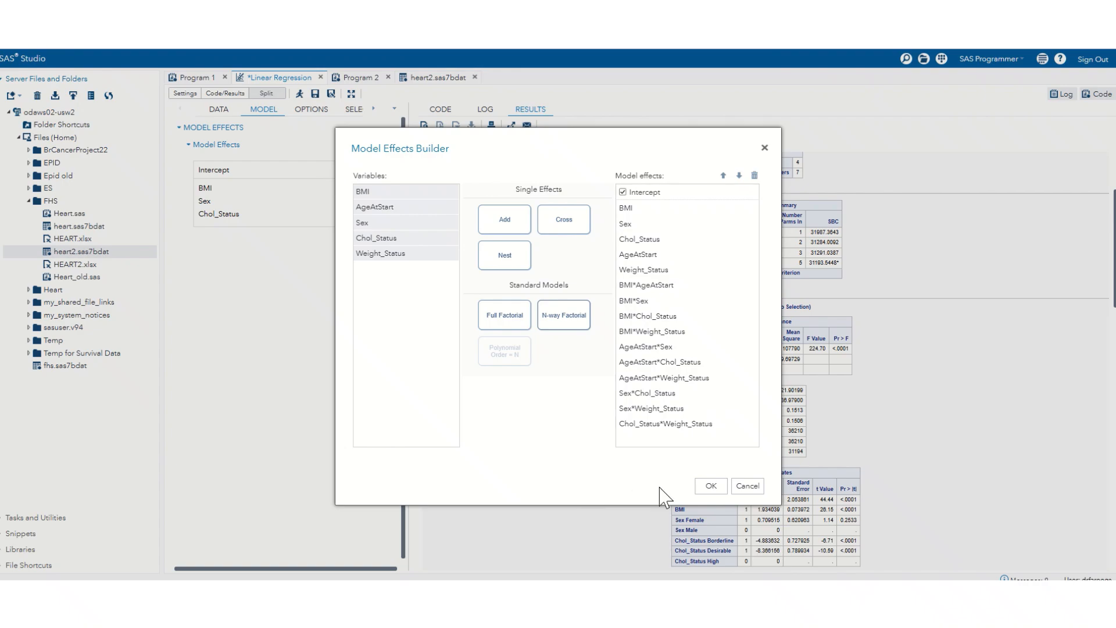
{"action": "left_click", "coordinate": [710, 487]}
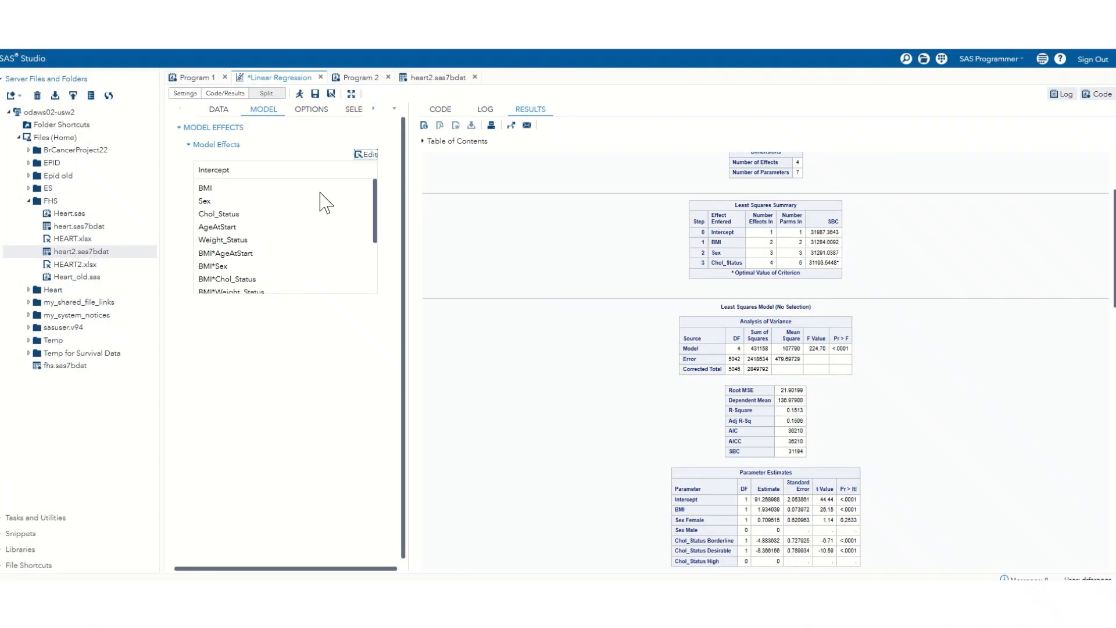
Step: Run the linear regression of Systolic with the expanded model effects, keeping the existing statistics and plot options
{"action": "left_click", "coordinate": [314, 111]}
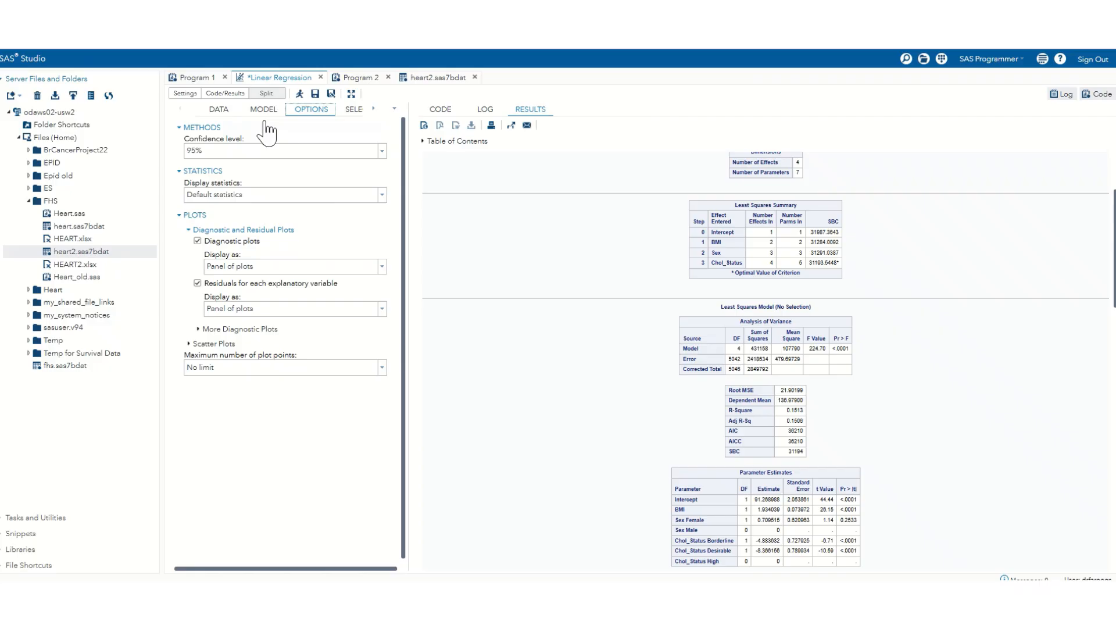
{"action": "left_click", "coordinate": [300, 94]}
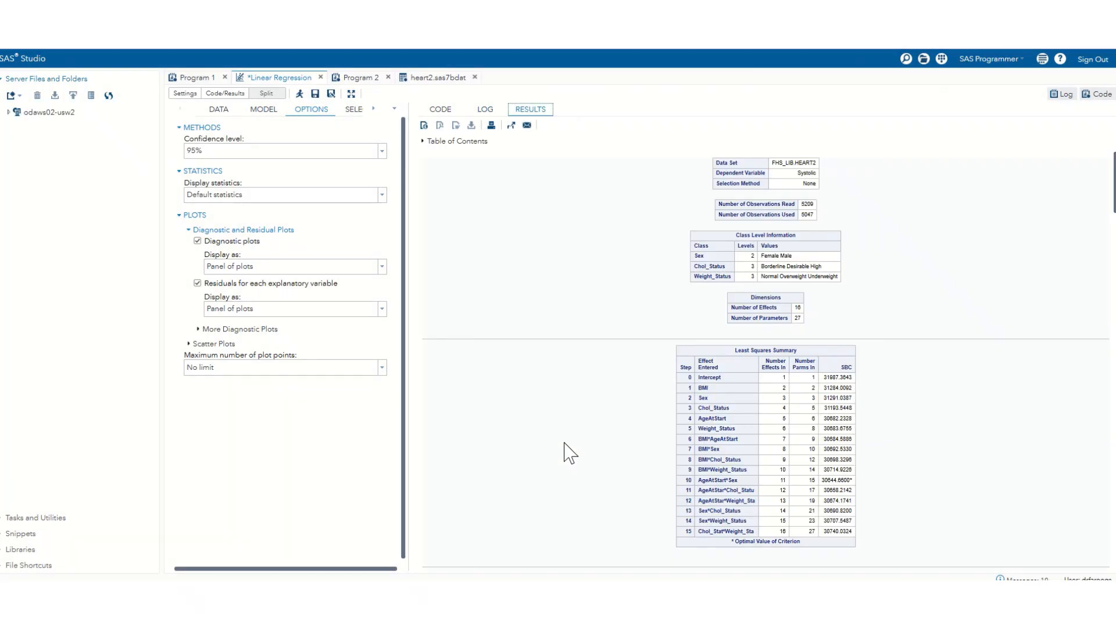
{"action": "scroll", "coordinate": [748, 443], "scroll_direction": "down", "scroll_amount": 15}
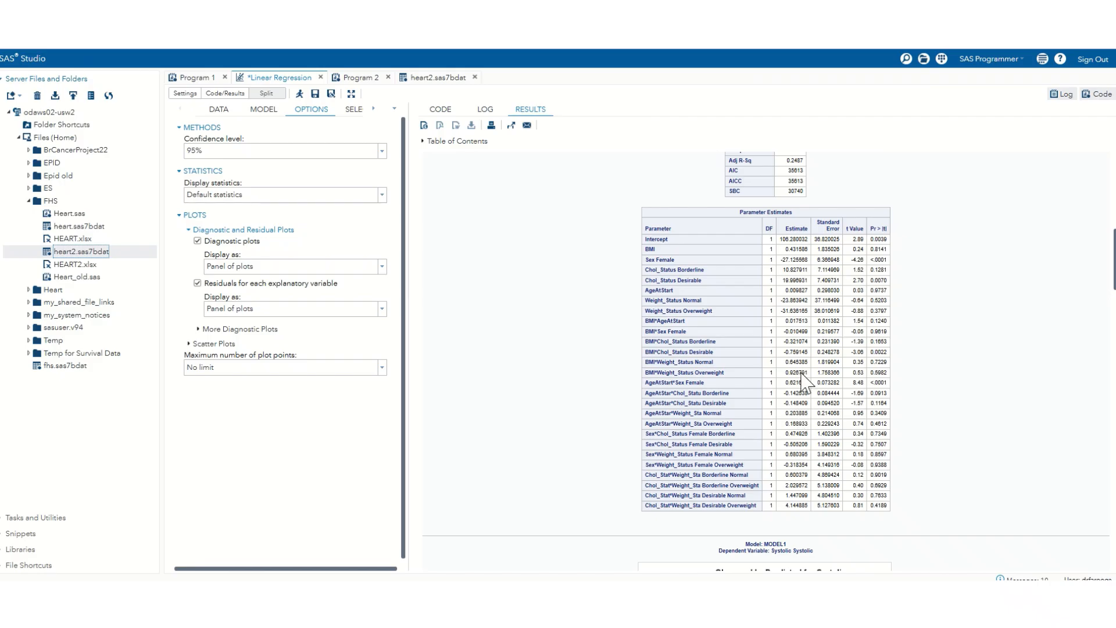
Step: Open the regression results in a separate window and examine the BMI row of the Parameter Estimates table
{"action": "left_click", "coordinate": [511, 126]}
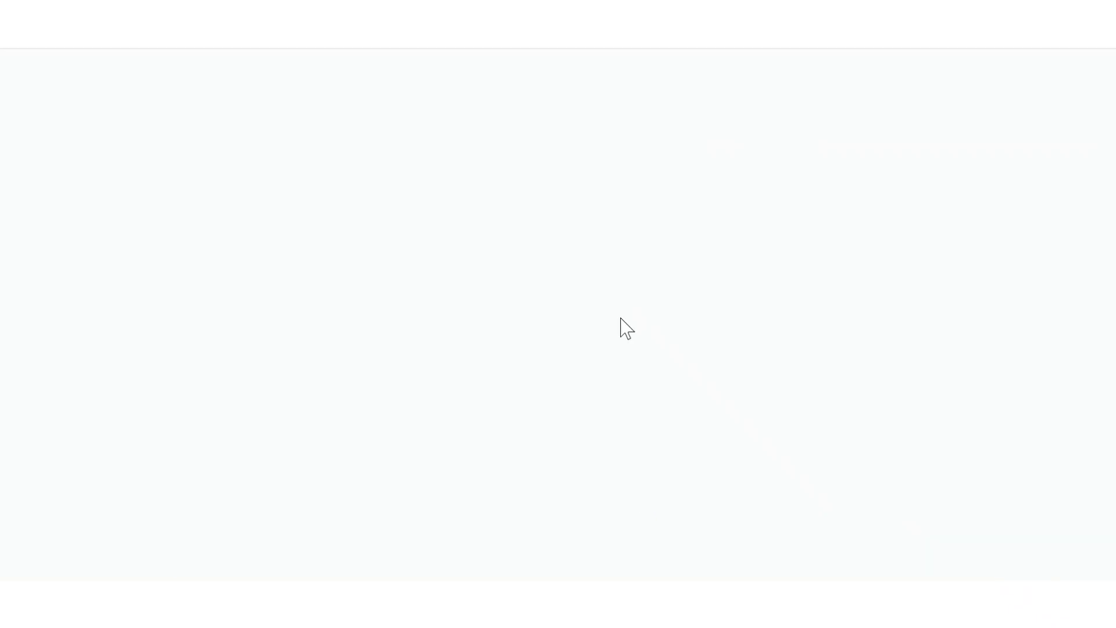
{"action": "scroll", "coordinate": [584, 407], "scroll_direction": "down", "scroll_amount": 8}
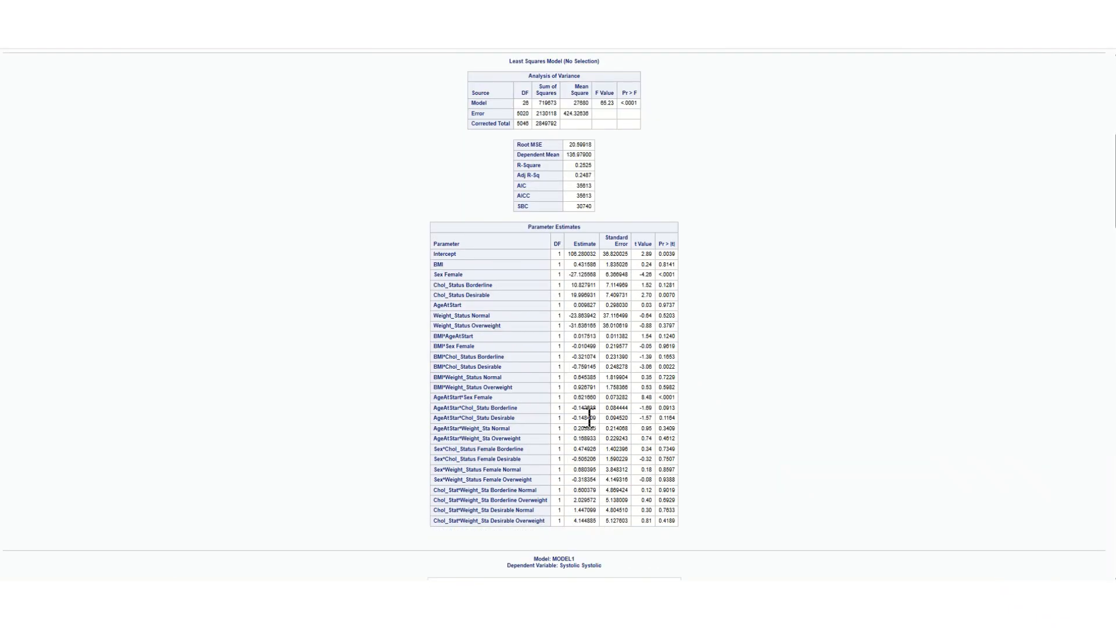
{"action": "scroll", "coordinate": [607, 348], "scroll_direction": "up", "scroll_amount": 4, "text": "ctrl"}
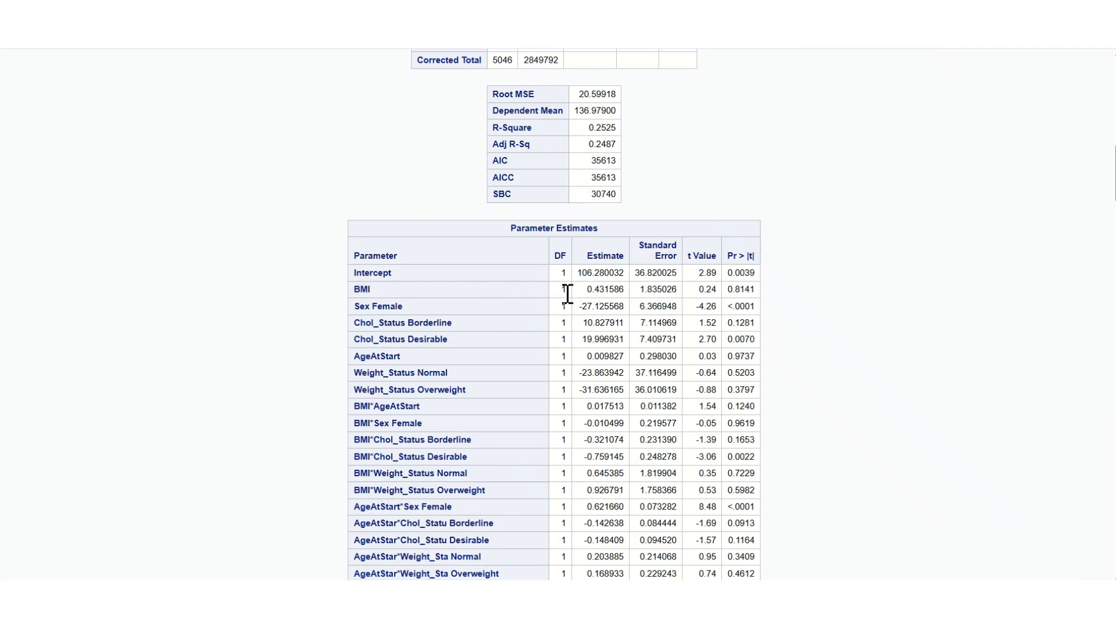
{"action": "left_click_drag", "start_coordinate": [615, 289], "coordinate": [585, 296]}
{"action": "scroll", "coordinate": [495, 418], "scroll_direction": "down", "scroll_amount": 1}
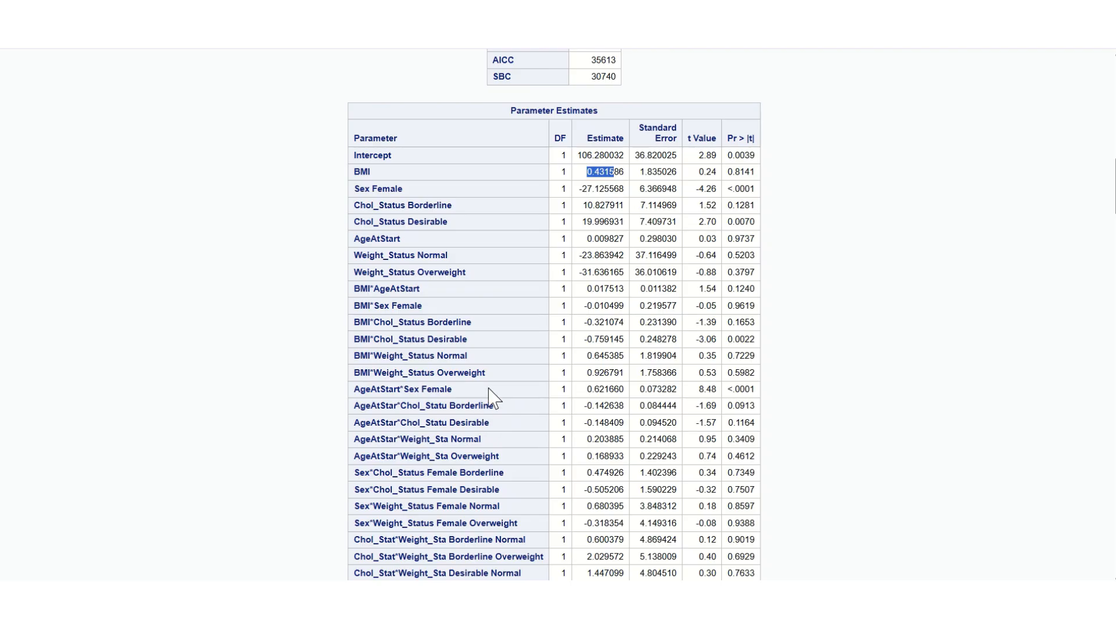
Step: Examine the estimate for Sex Female in the Parameter Estimates table
{"action": "left_click", "coordinate": [511, 417]}
{"action": "left_click_drag", "start_coordinate": [610, 189], "coordinate": [579, 189]}
{"action": "left_click", "coordinate": [494, 262]}
{"action": "left_click_drag", "start_coordinate": [623, 187], "coordinate": [583, 189]}
{"action": "left_click", "coordinate": [478, 268]}
{"action": "scroll", "coordinate": [445, 401], "scroll_direction": "down", "scroll_amount": 1}
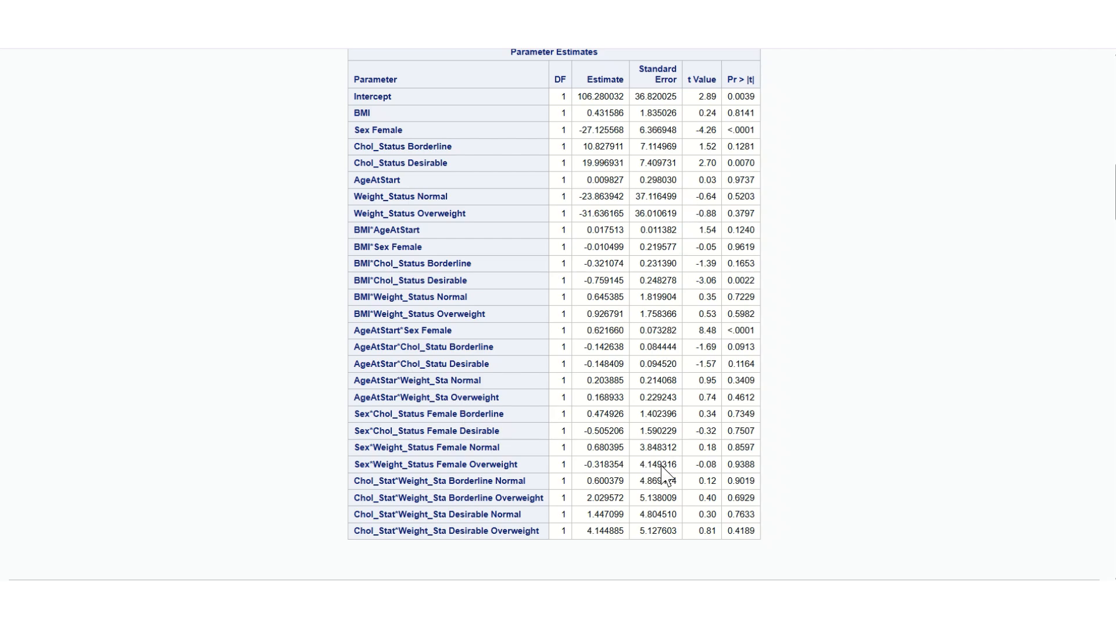
Step: Examine the p-values of the last interaction terms, from Sex*Weight_Status Female Overweight to the cholesterol-by-weight status terms
{"action": "left_click_drag", "start_coordinate": [754, 533], "coordinate": [765, 466]}
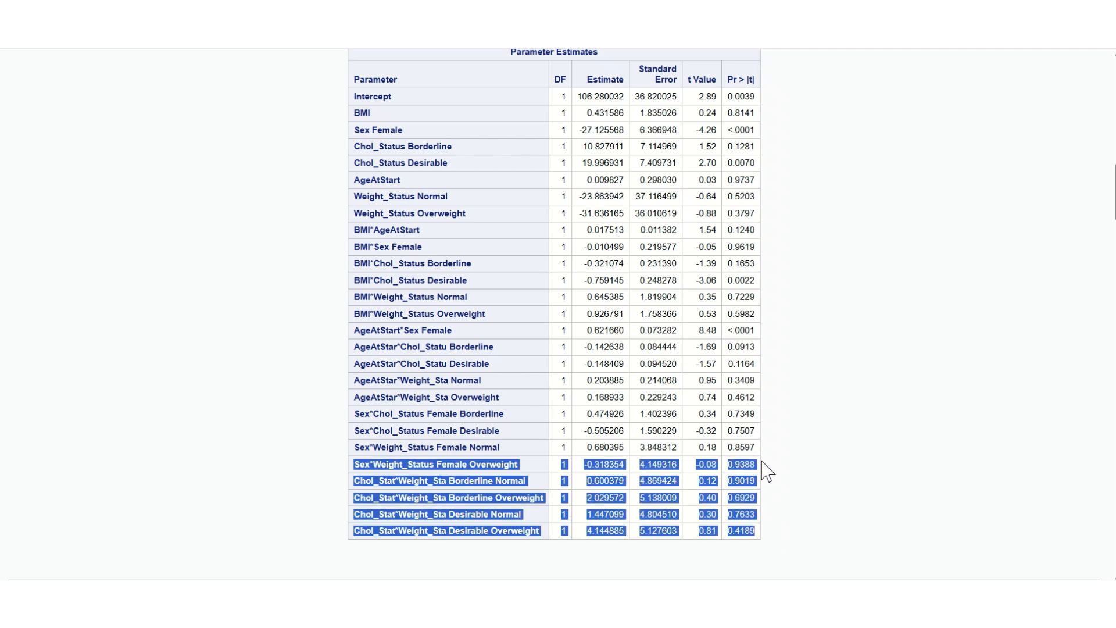
{"action": "left_click", "coordinate": [789, 484]}
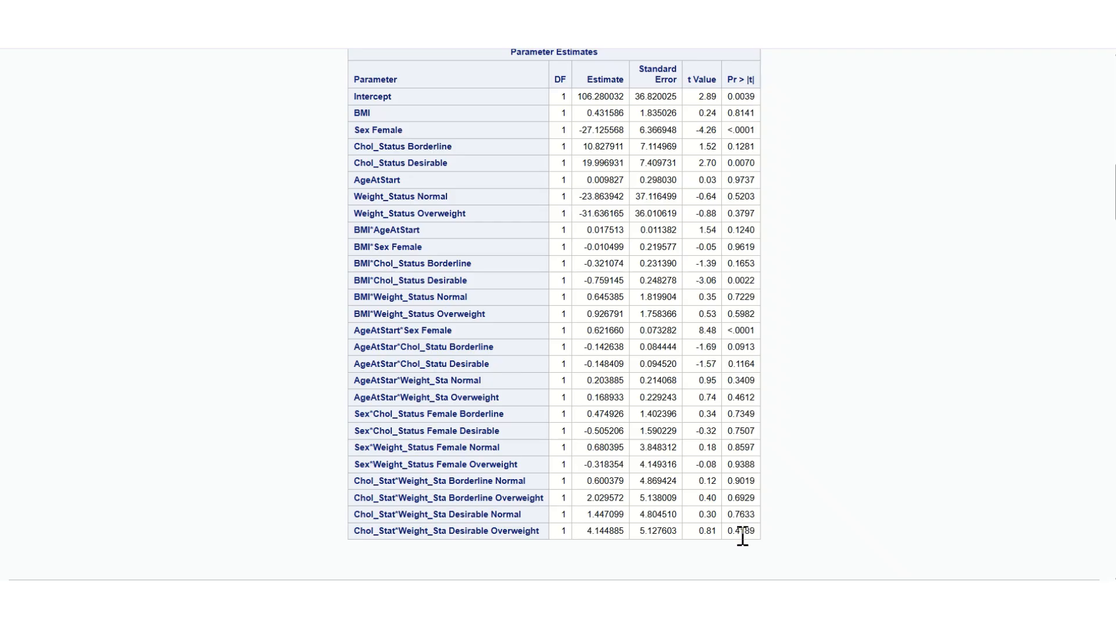
{"action": "left_click_drag", "start_coordinate": [753, 530], "coordinate": [729, 497]}
{"action": "left_click", "coordinate": [751, 497]}
{"action": "left_click", "coordinate": [750, 466]}
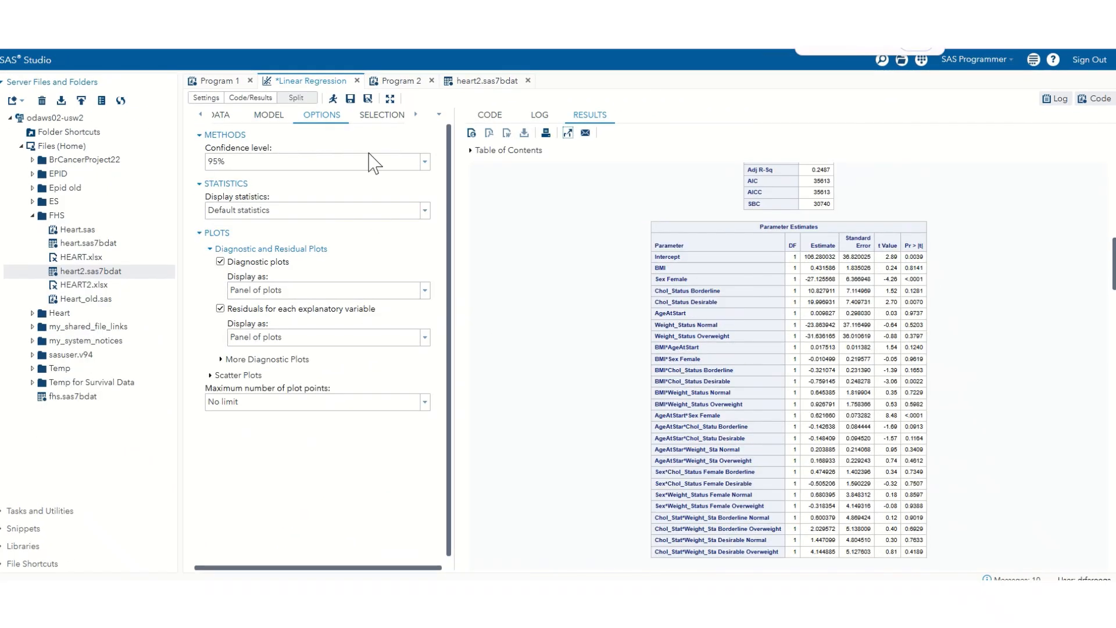
Step: Set the regression's model selection method to Backward elimination
{"action": "left_click", "coordinate": [382, 116]}
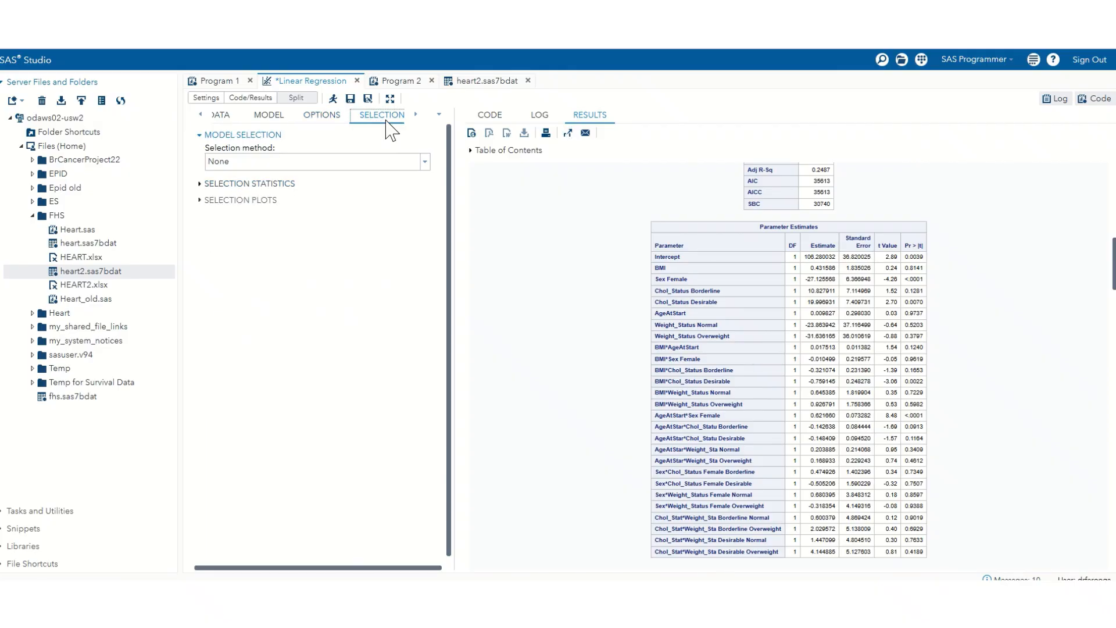
{"action": "left_click", "coordinate": [426, 162]}
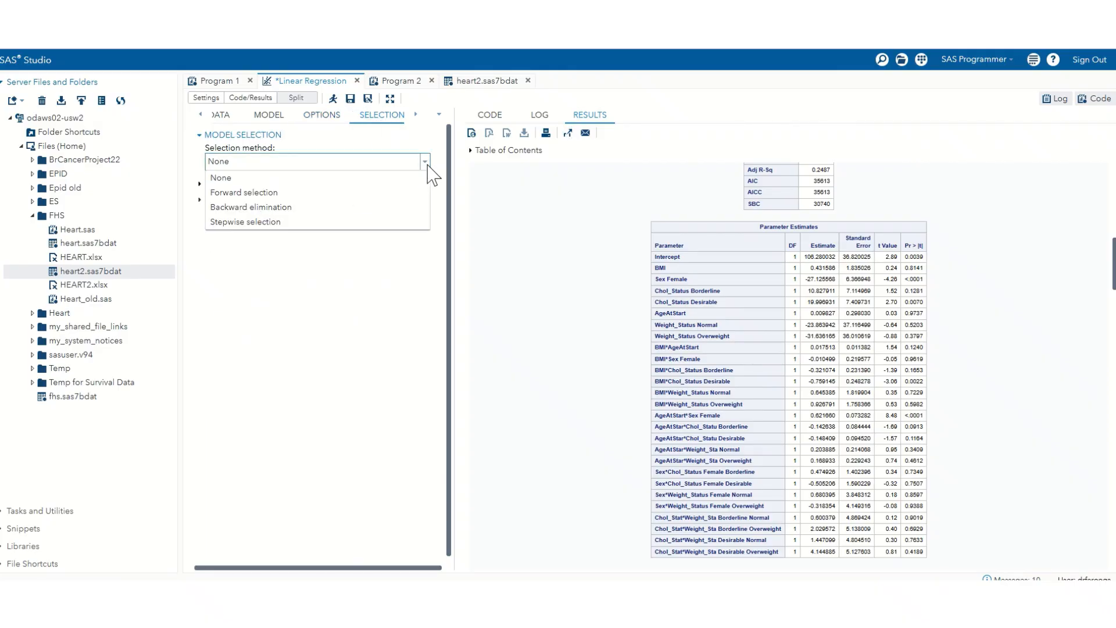
{"action": "left_click", "coordinate": [308, 208]}
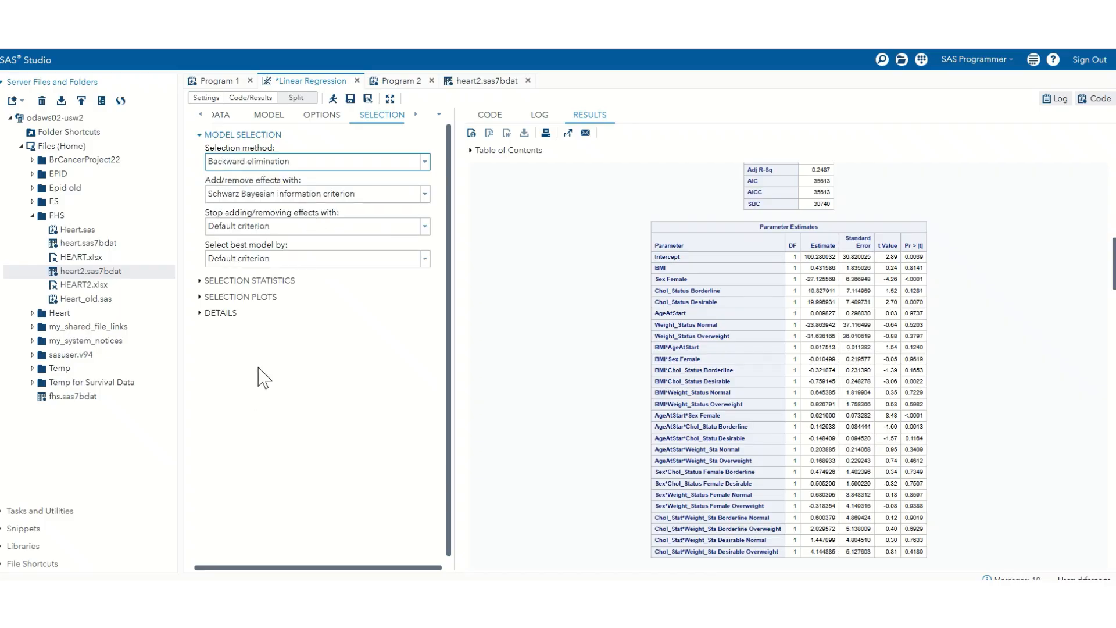
{"action": "left_click", "coordinate": [425, 226]}
{"action": "left_click", "coordinate": [425, 228]}
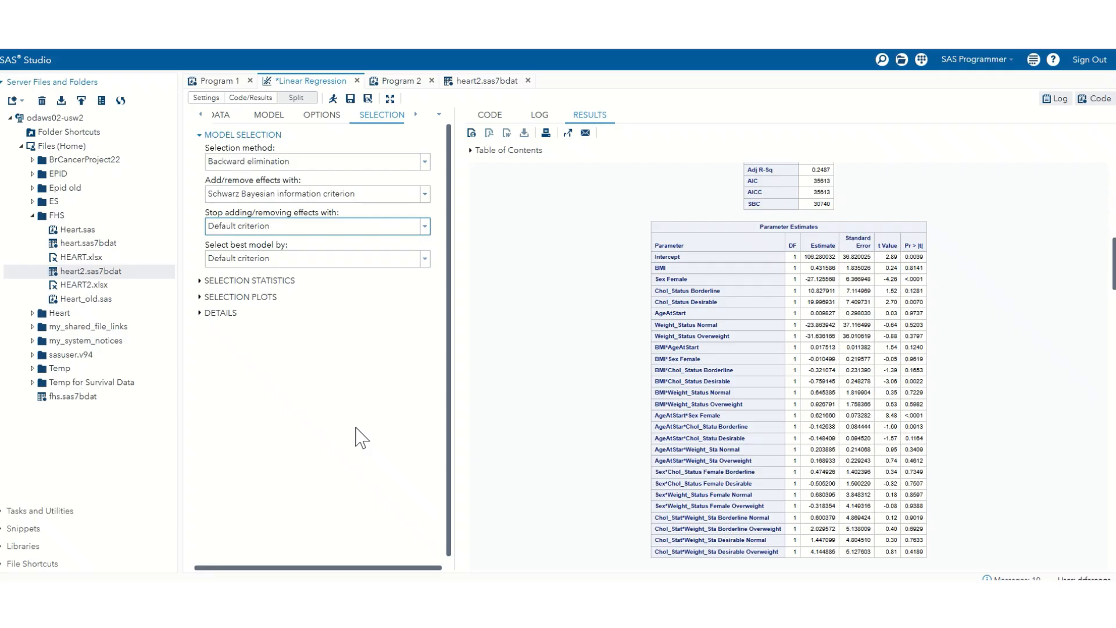
{"action": "left_click", "coordinate": [200, 282]}
{"action": "left_click", "coordinate": [200, 281]}
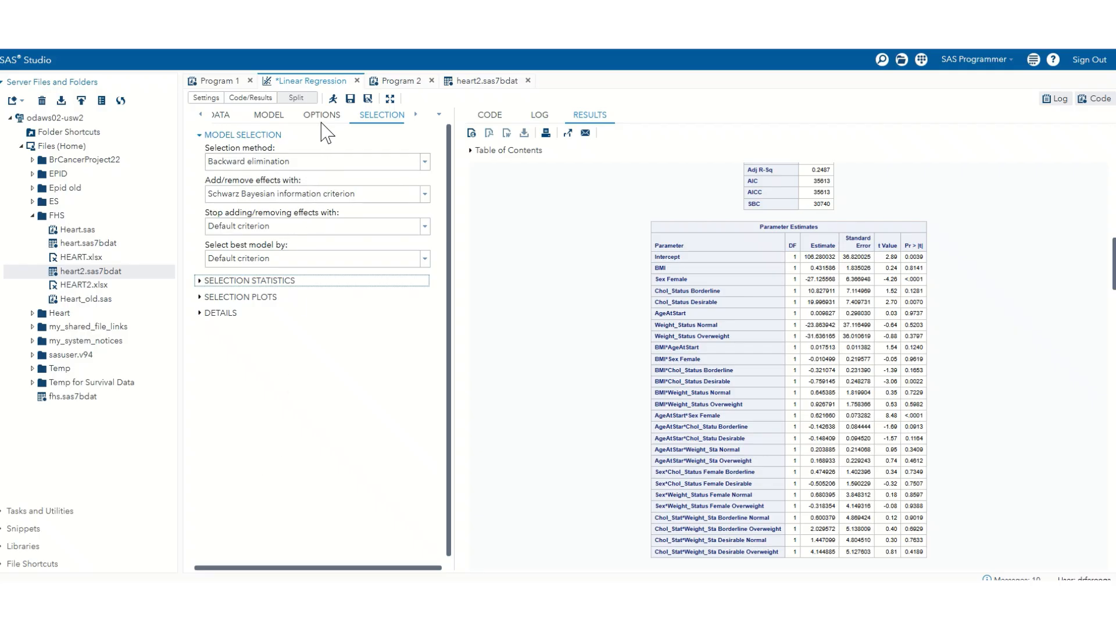
Step: Run the regression with backward elimination and examine the Backward Selection Summary table in the results
{"action": "left_click", "coordinate": [334, 100]}
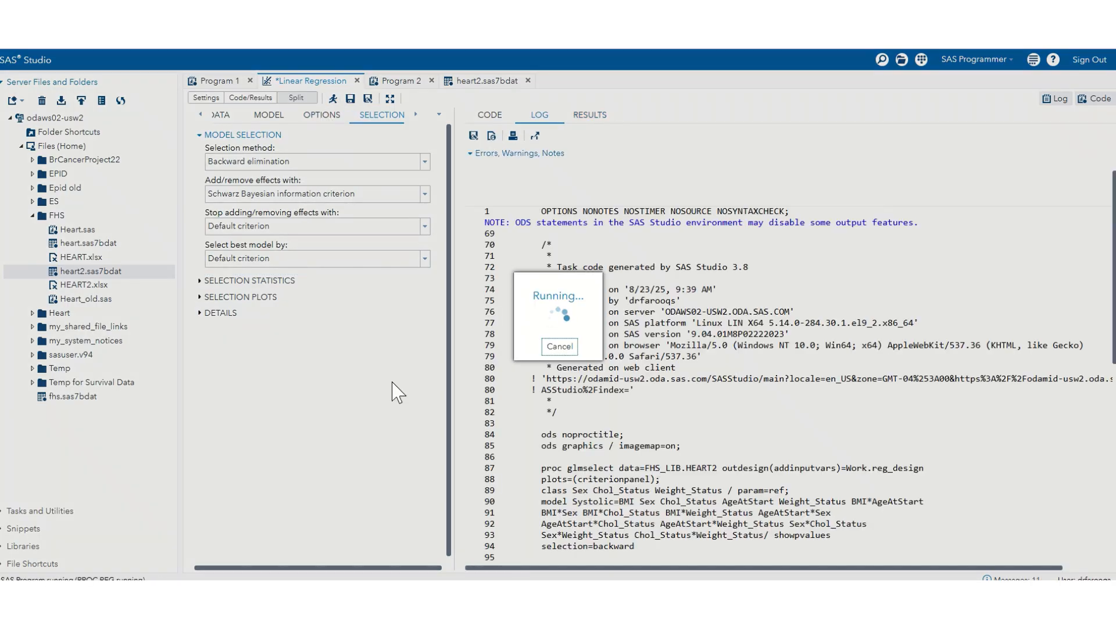
{"action": "scroll", "coordinate": [805, 358], "scroll_direction": "down", "scroll_amount": 5}
{"action": "scroll", "coordinate": [805, 358], "scroll_direction": "up", "scroll_amount": 5}
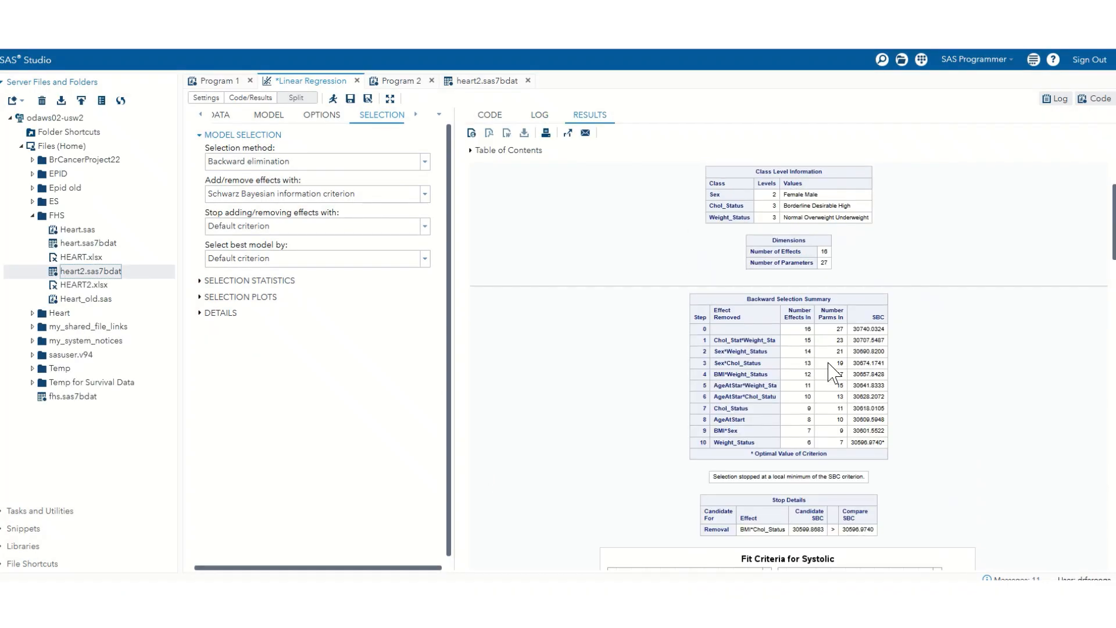
{"action": "scroll", "coordinate": [858, 410], "scroll_direction": "down", "scroll_amount": 5}
{"action": "scroll", "coordinate": [858, 411], "scroll_direction": "up", "scroll_amount": 5}
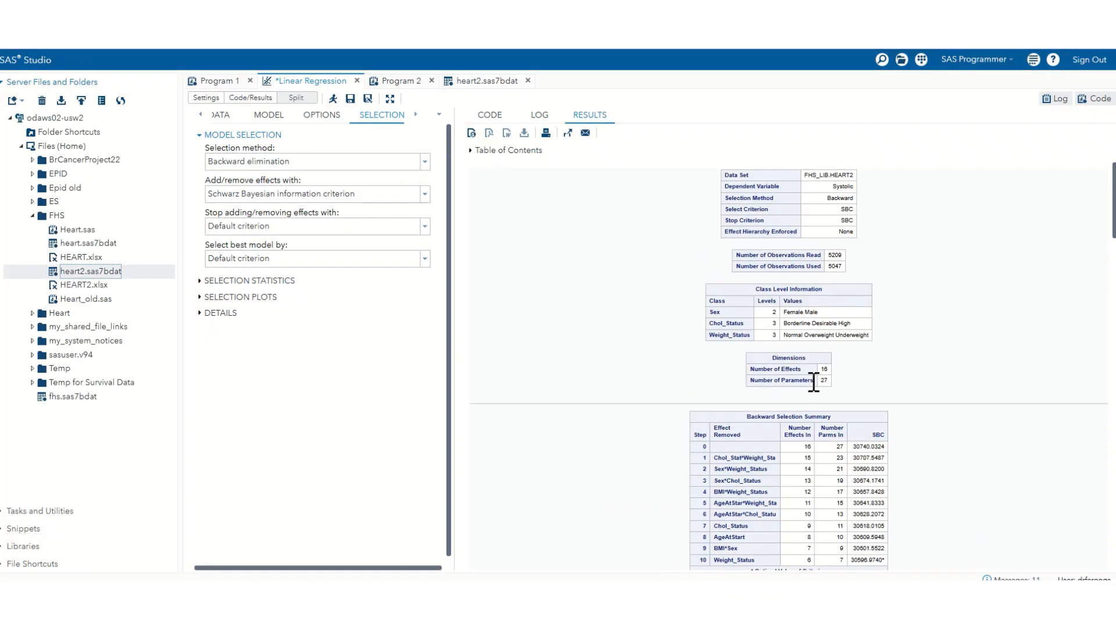
Step: Open the backward elimination results in a separate window and enlarge the selected model's Parameter Estimates table
{"action": "left_click", "coordinate": [568, 133]}
{"action": "scroll", "coordinate": [739, 367], "scroll_direction": "down", "scroll_amount": 12}
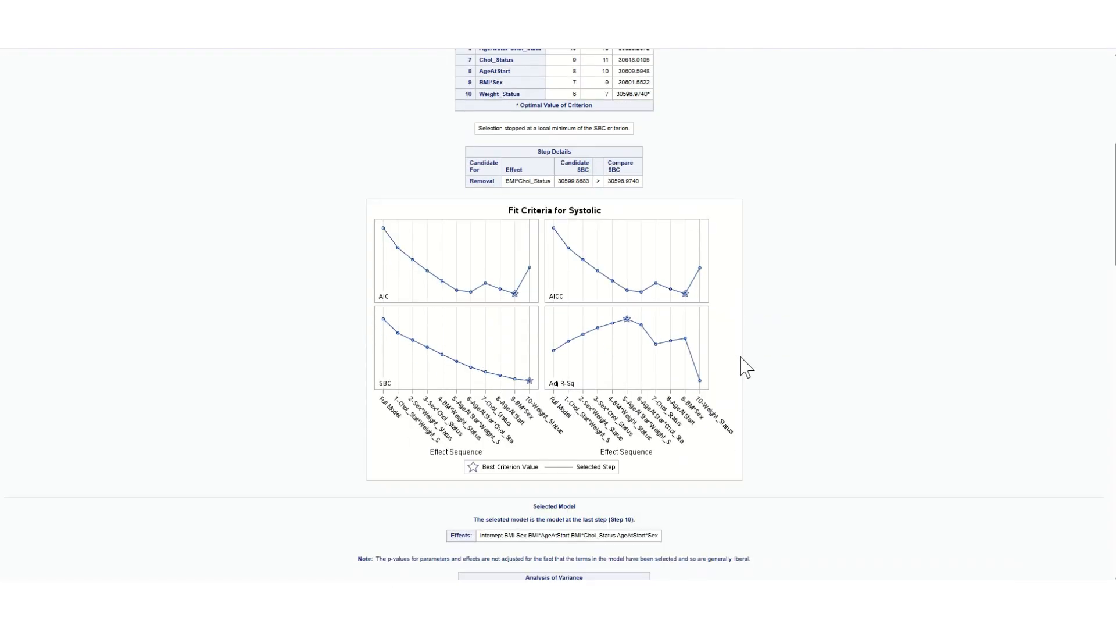
{"action": "scroll", "coordinate": [749, 357], "scroll_direction": "down", "scroll_amount": 2}
{"action": "scroll", "coordinate": [767, 345], "scroll_direction": "down", "scroll_amount": 1}
{"action": "key", "text": "ctrl+plus"}
{"action": "key", "text": "ctrl+plus"}
{"action": "key", "text": "ctrl+plus"}
{"action": "key", "text": "ctrl+plus"}
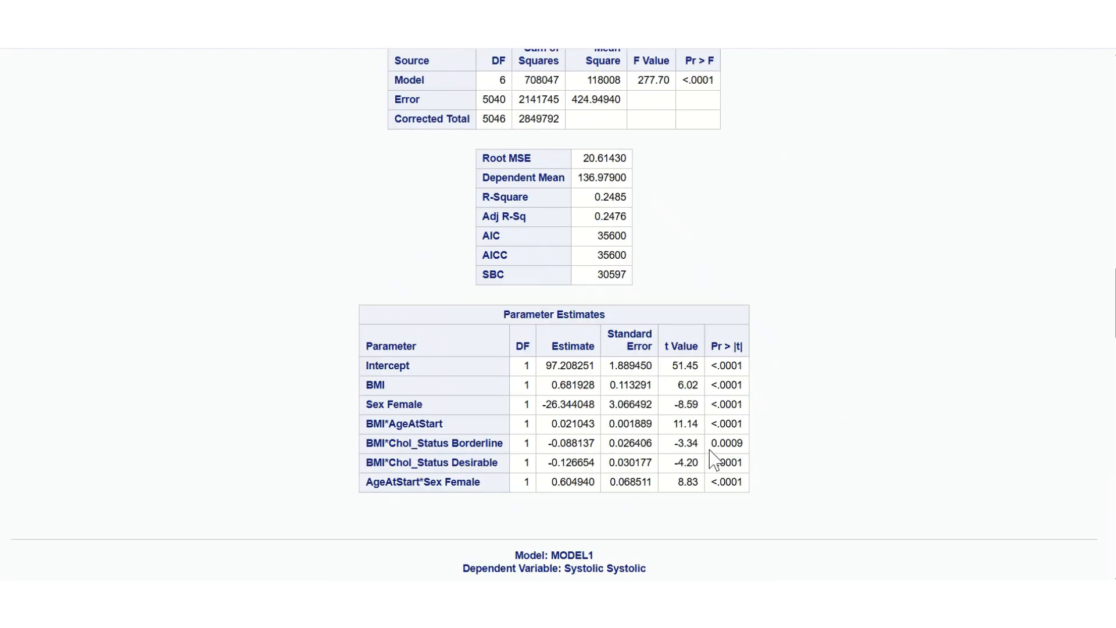
Step: Examine the Sex Female estimate and the p-values of the remaining interaction terms in the Parameter Estimates table
{"action": "left_click_drag", "start_coordinate": [589, 405], "coordinate": [546, 411]}
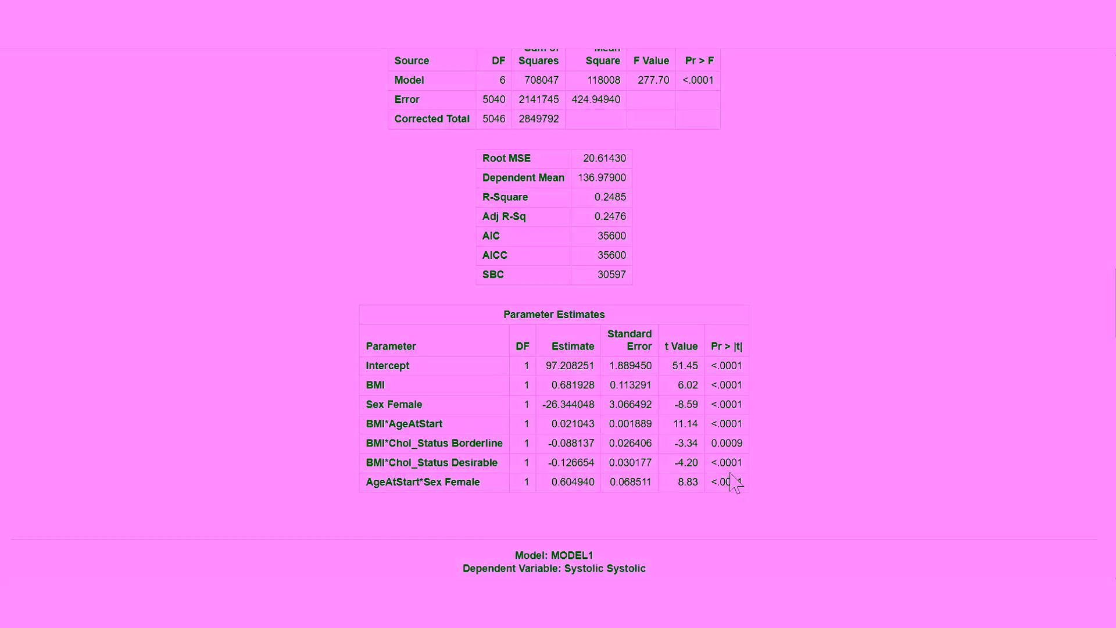
{"action": "left_click_drag", "start_coordinate": [732, 483], "coordinate": [726, 424]}
{"action": "left_click", "coordinate": [765, 461]}
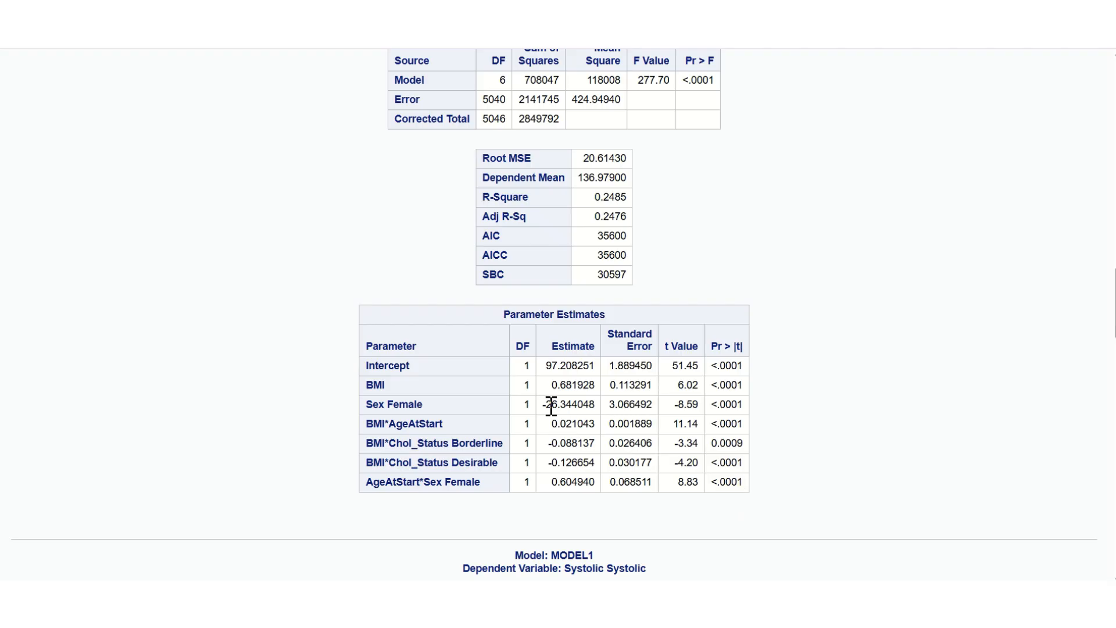
{"action": "left_click_drag", "start_coordinate": [589, 405], "coordinate": [545, 406]}
{"action": "left_click_drag", "start_coordinate": [424, 482], "coordinate": [411, 449]}
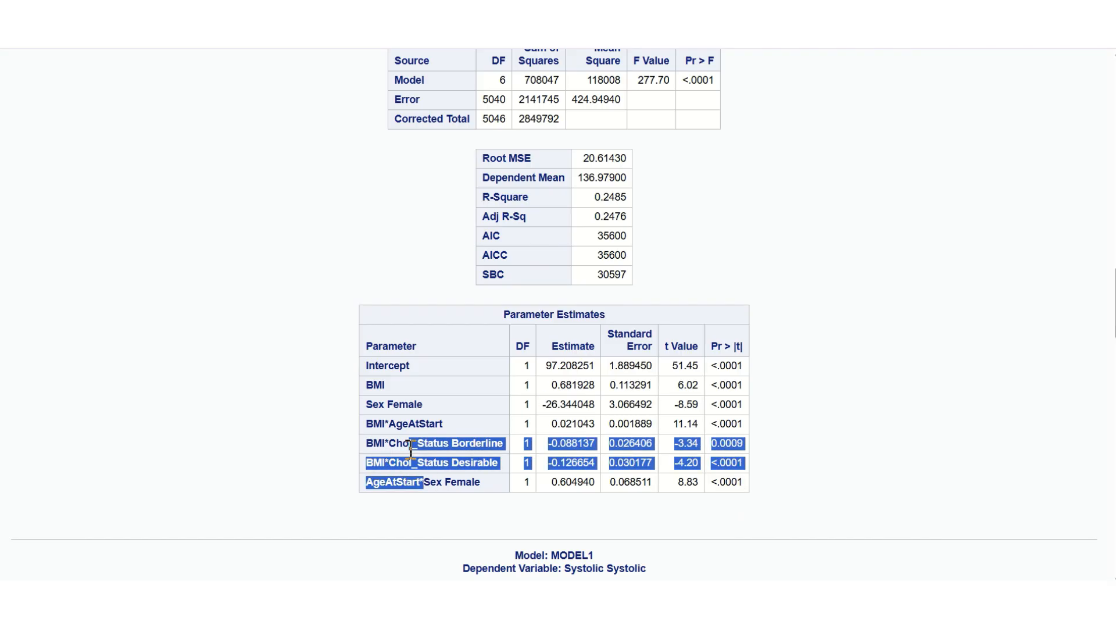
{"action": "left_click", "coordinate": [411, 450]}
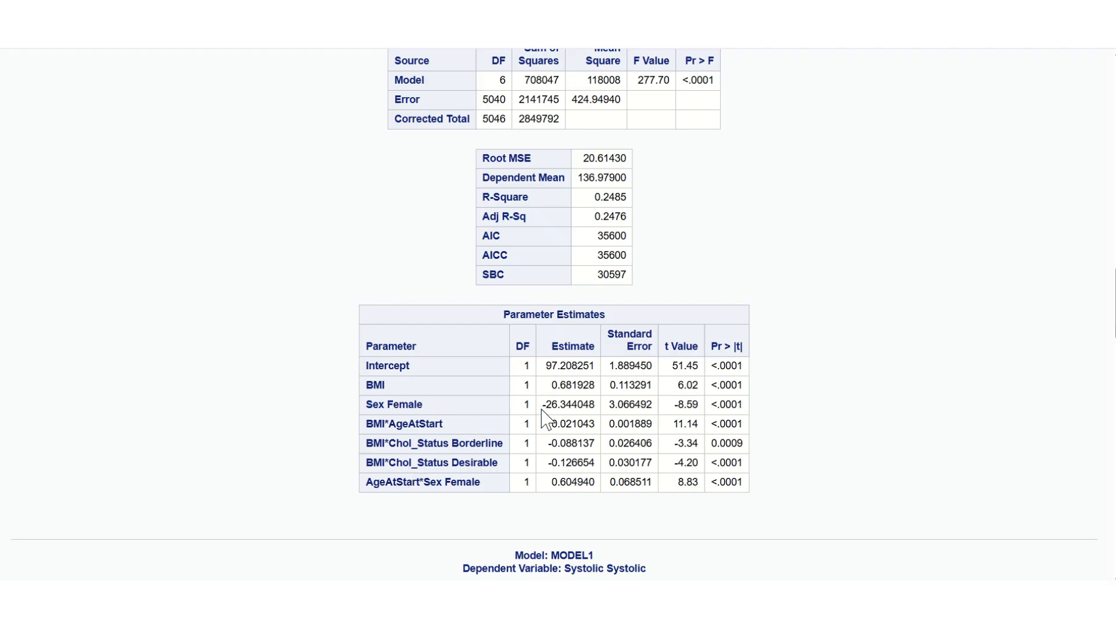
Step: Examine the estimates of BMI*AgeAtStart and of BMI*Chol_Status for the Borderline and Desirable levels
{"action": "left_click_drag", "start_coordinate": [571, 404], "coordinate": [554, 404]}
{"action": "left_click", "coordinate": [464, 464]}
{"action": "left_click_drag", "start_coordinate": [436, 427], "coordinate": [378, 433]}
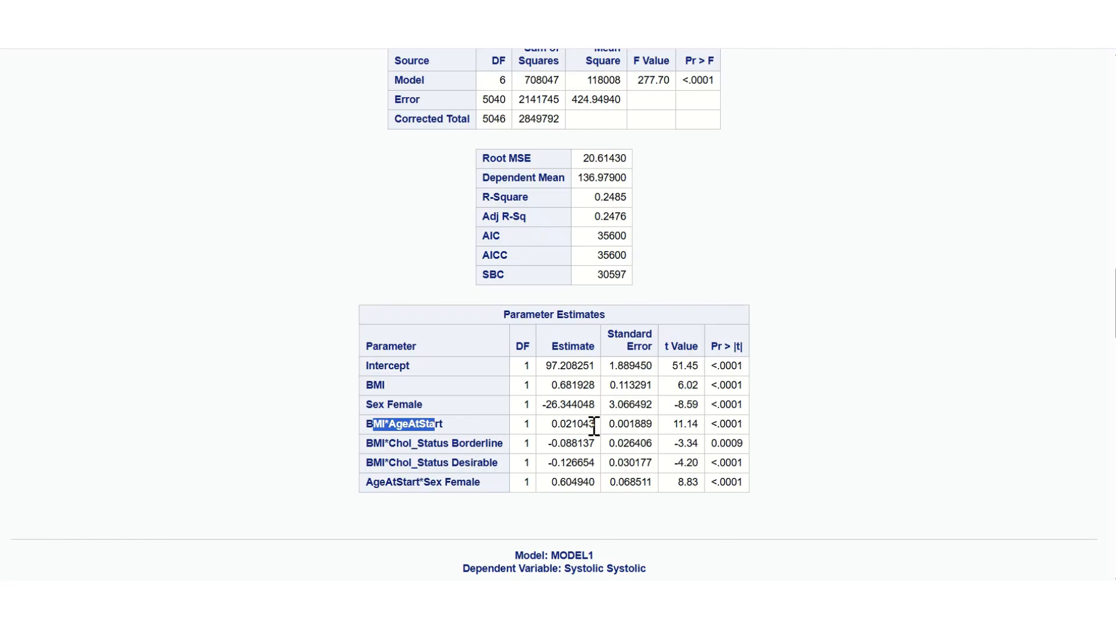
{"action": "left_click_drag", "start_coordinate": [595, 424], "coordinate": [551, 425]}
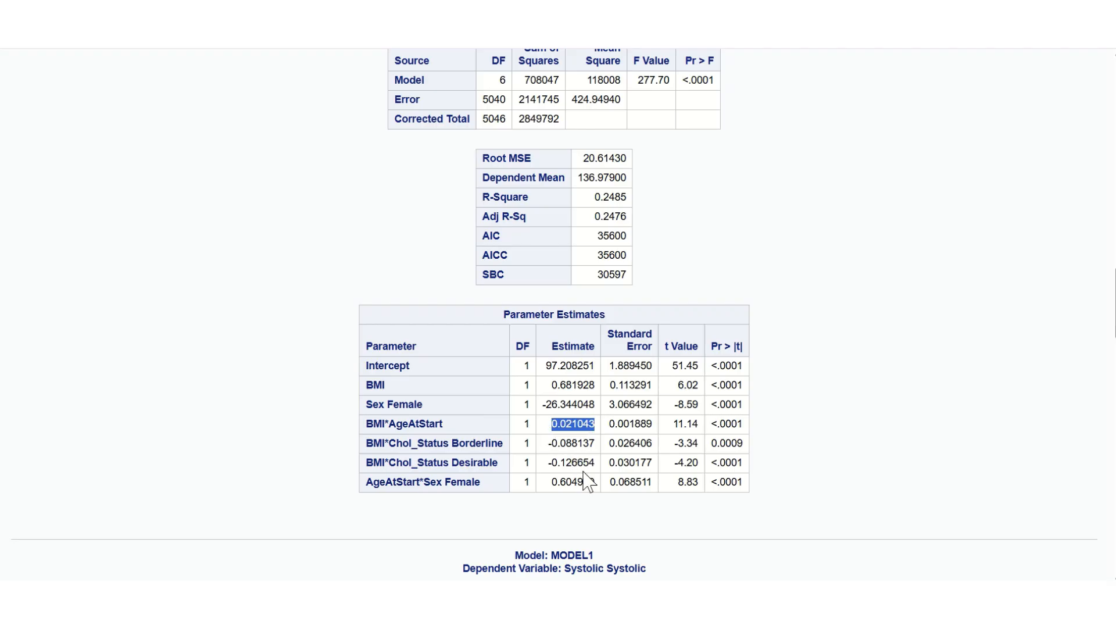
{"action": "left_click_drag", "start_coordinate": [589, 443], "coordinate": [527, 451]}
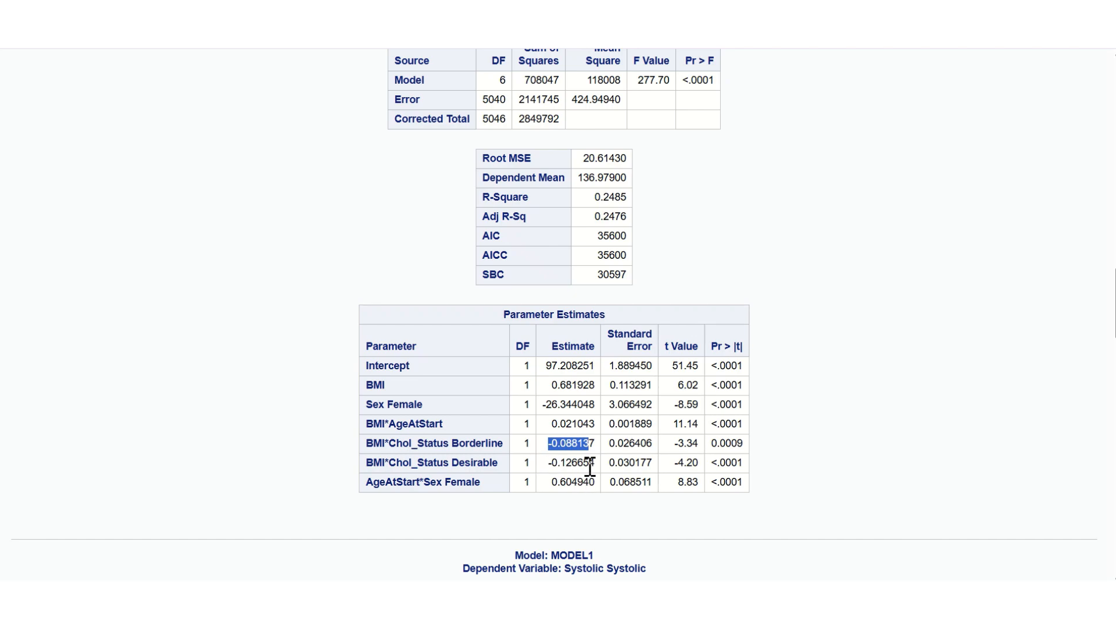
{"action": "left_click_drag", "start_coordinate": [589, 463], "coordinate": [578, 463]}
{"action": "left_click_drag", "start_coordinate": [410, 424], "coordinate": [419, 481]}
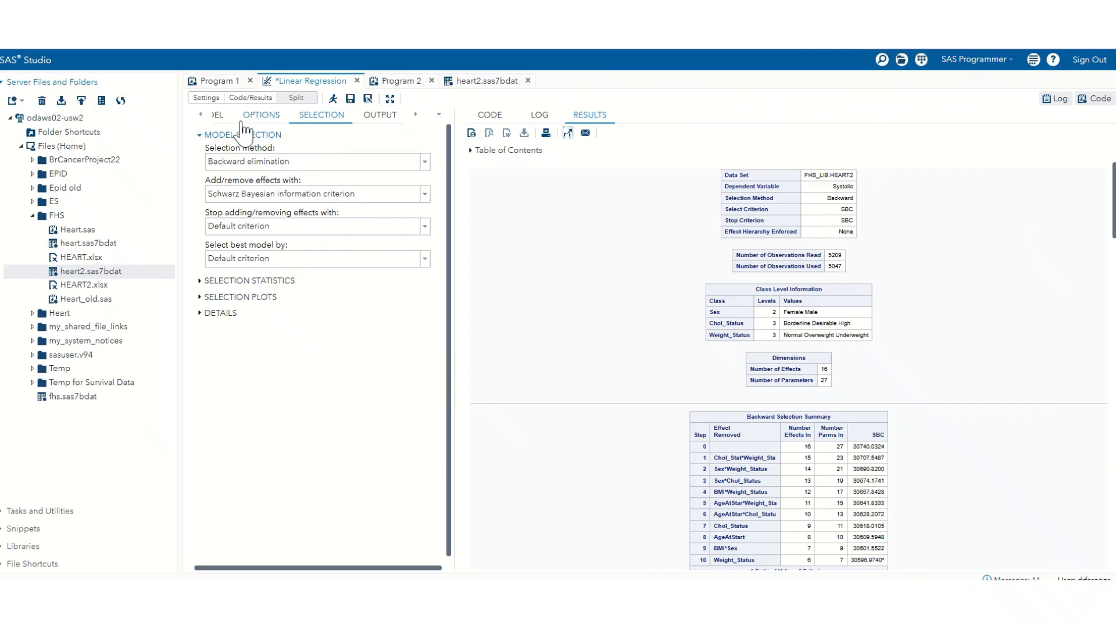
Step: Try to remove the two-way interactions from BMI*AgeAtStart to Chol_Status*Weight_Status in the Model Effects Builder
{"action": "left_click", "coordinate": [216, 115]}
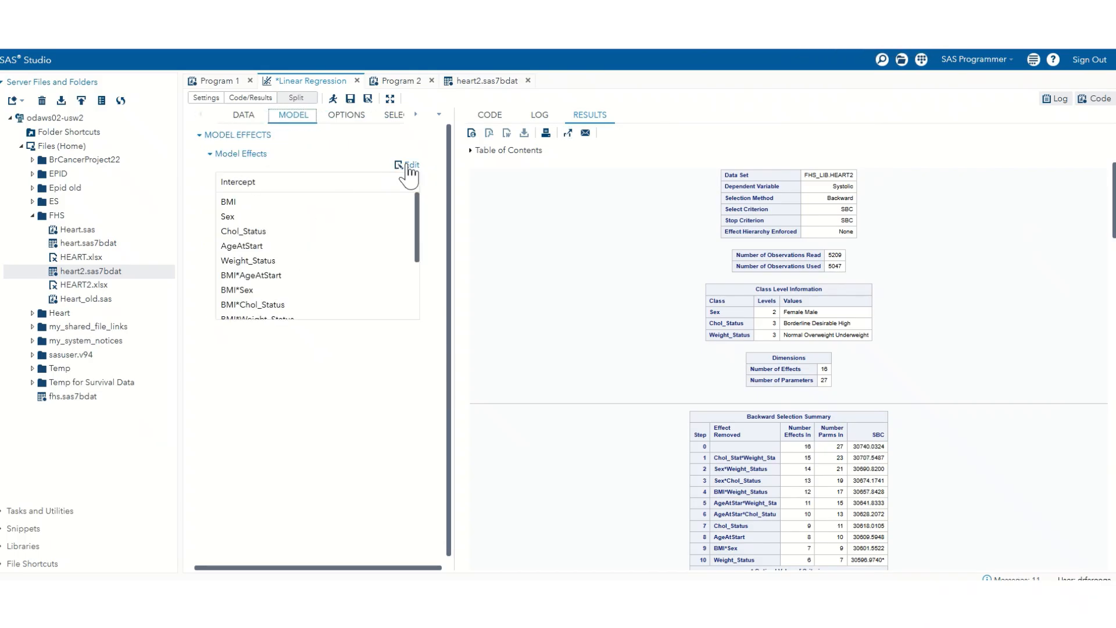
{"action": "left_click", "coordinate": [407, 166]}
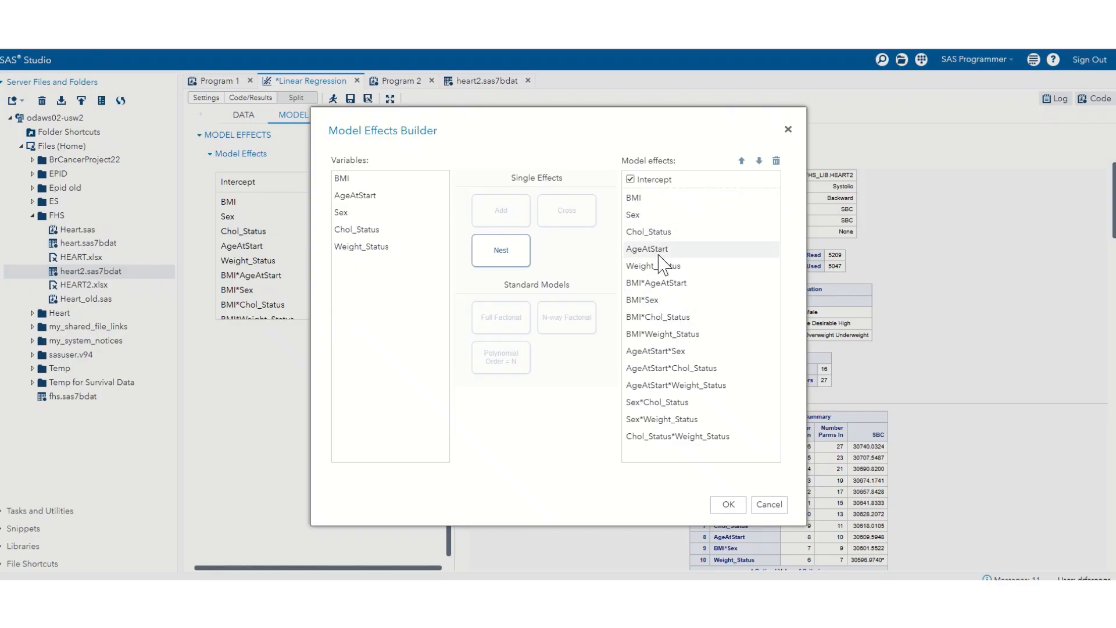
{"action": "left_click", "coordinate": [664, 284]}
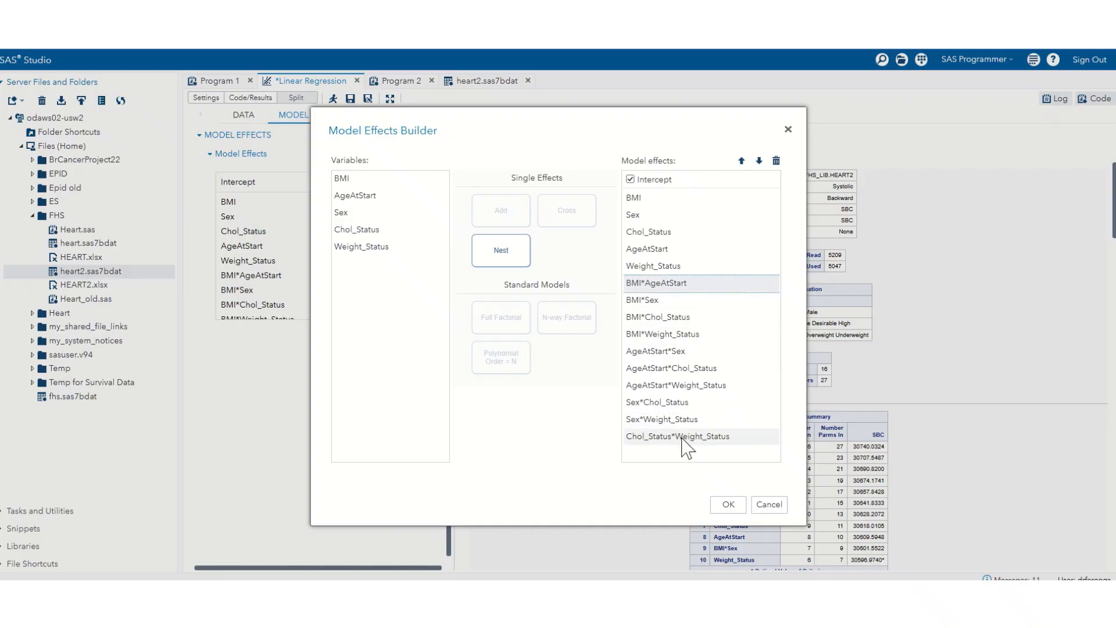
{"action": "left_click", "coordinate": [686, 441], "text": "shift"}
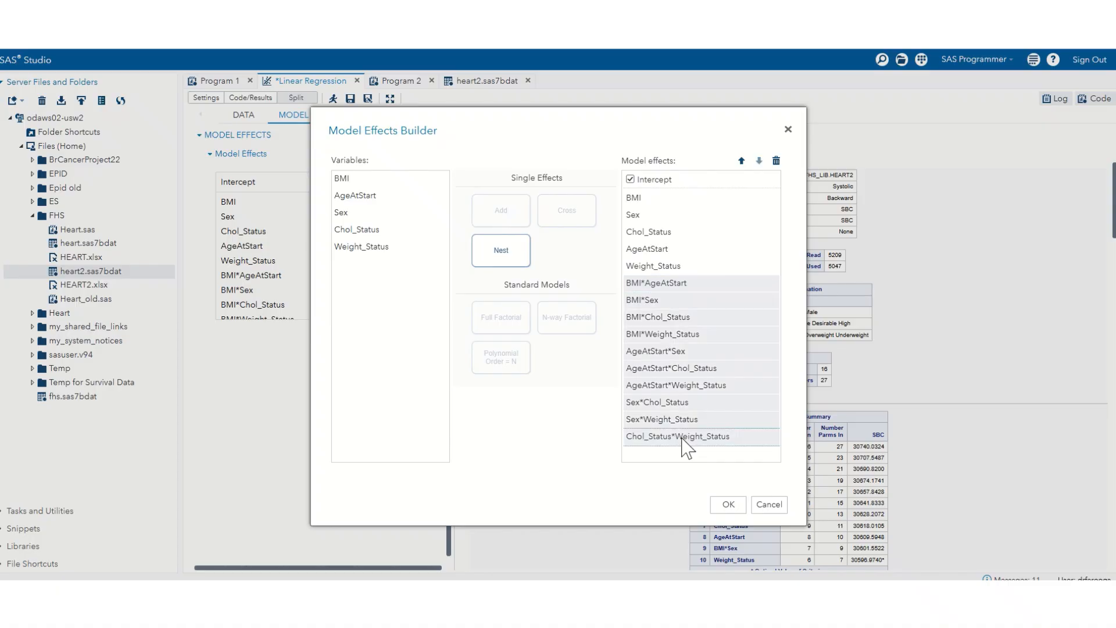
{"action": "left_click", "coordinate": [729, 505]}
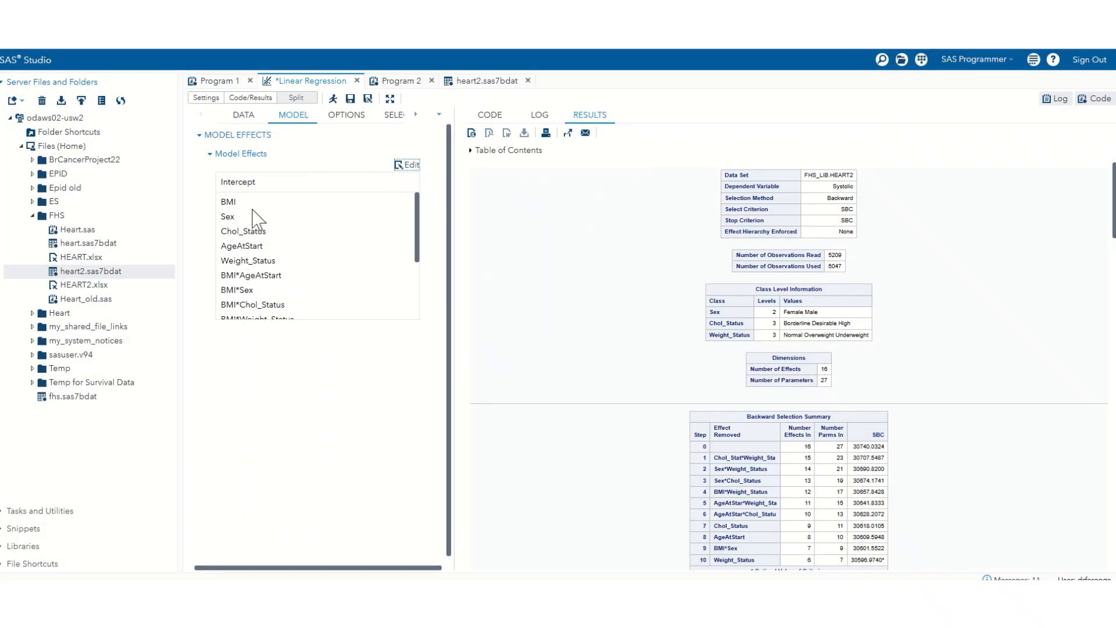
Step: Delete all two-way interactions from the model effects, keeping only BMI, Sex, Chol_Status, AgeAtStart and Weight_Status
{"action": "left_click", "coordinate": [408, 166]}
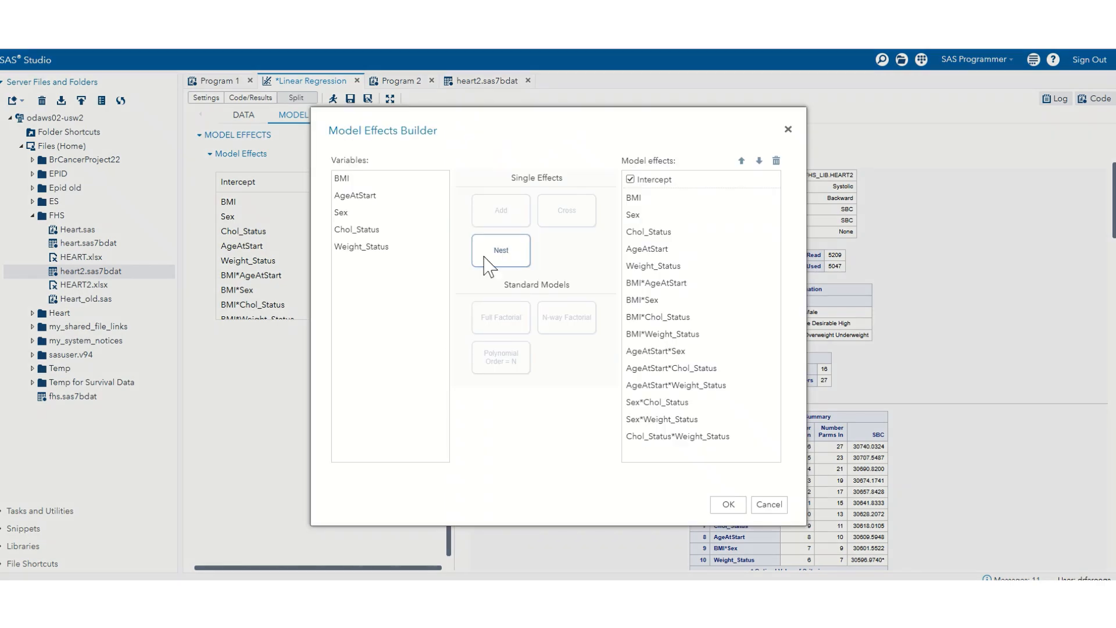
{"action": "left_click", "coordinate": [653, 283]}
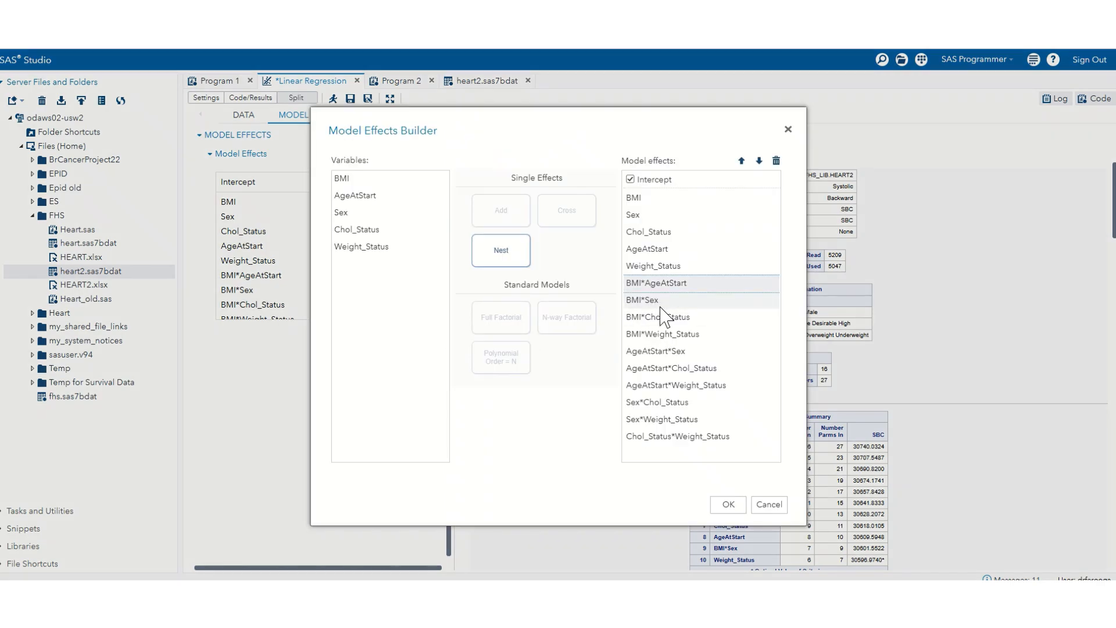
{"action": "left_click", "coordinate": [664, 438], "text": "shift"}
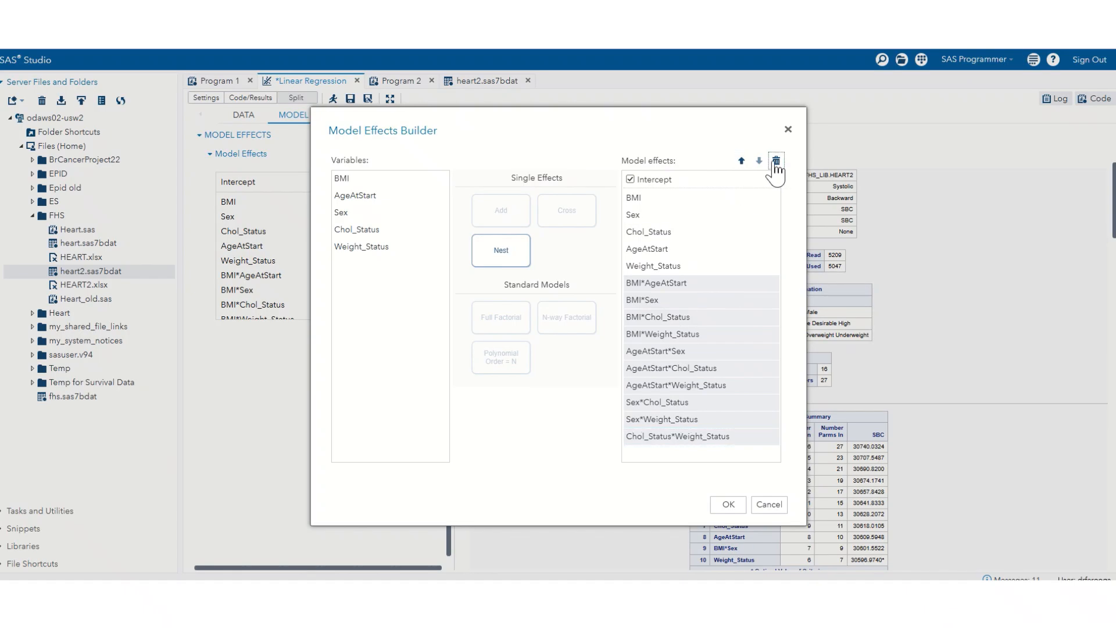
{"action": "left_click", "coordinate": [776, 161]}
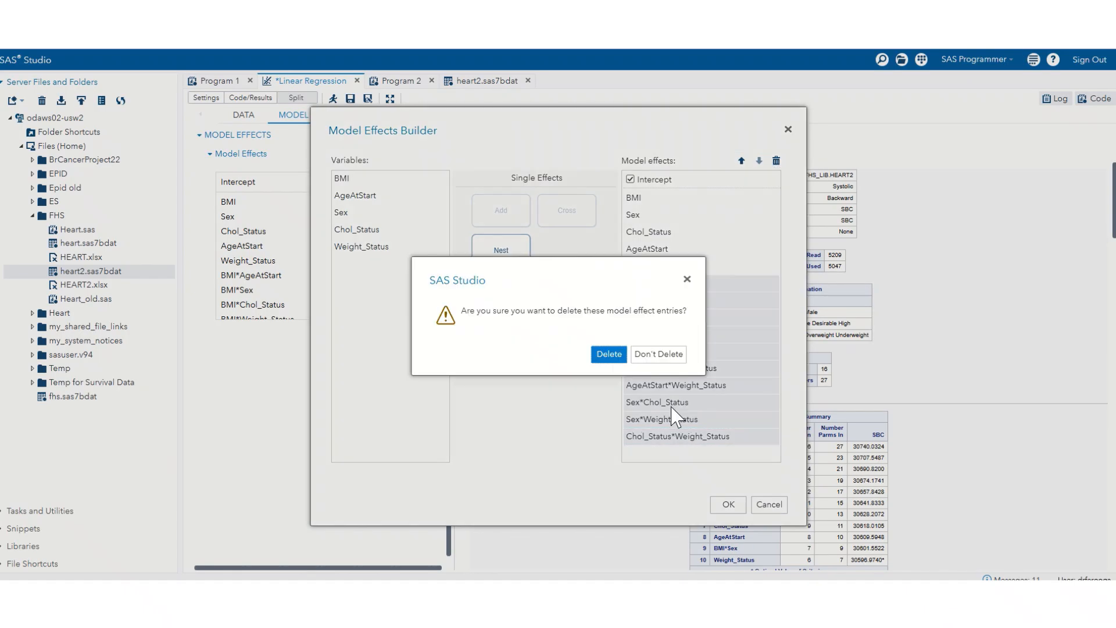
{"action": "left_click", "coordinate": [609, 355]}
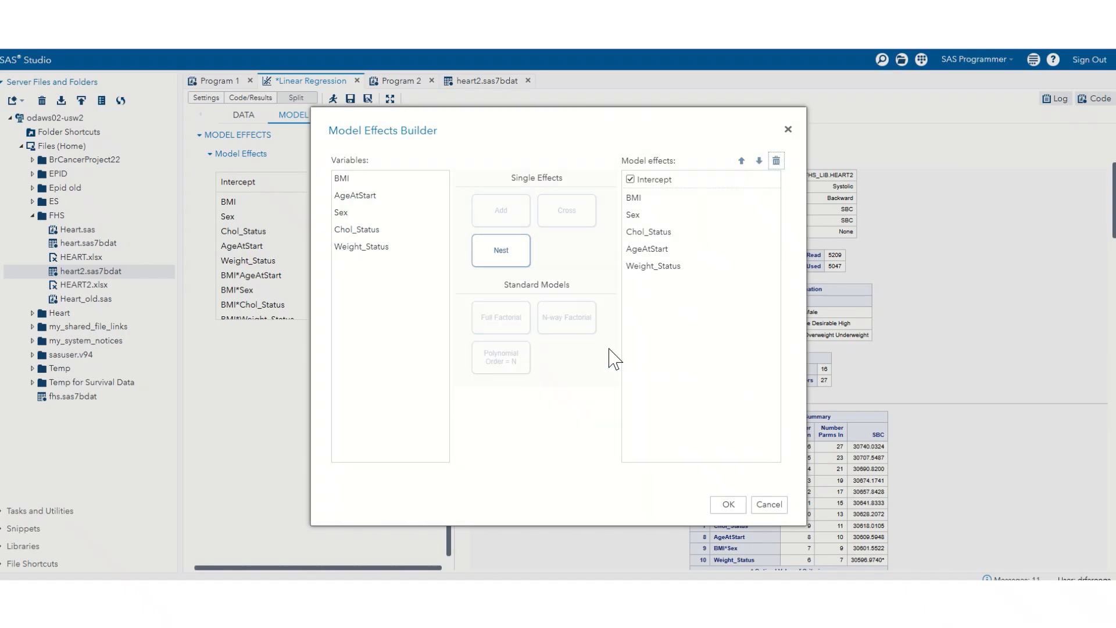
{"action": "left_click", "coordinate": [727, 504]}
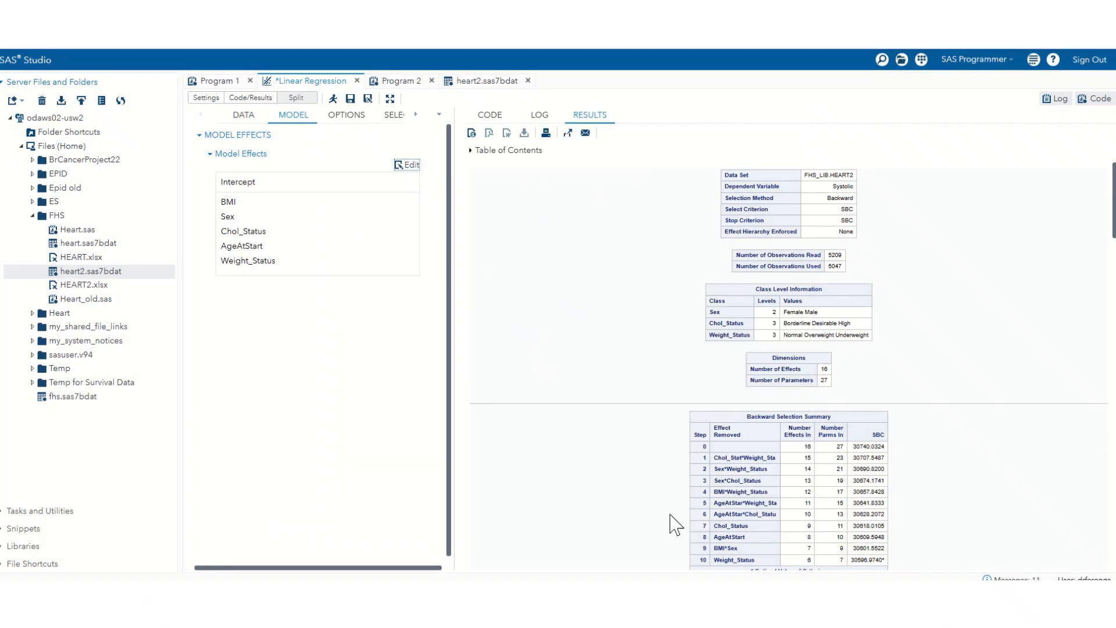
Step: Rerun the backward elimination with the main effects only and review the selected model's fit statistics and parameter estimates
{"action": "left_click", "coordinate": [332, 98]}
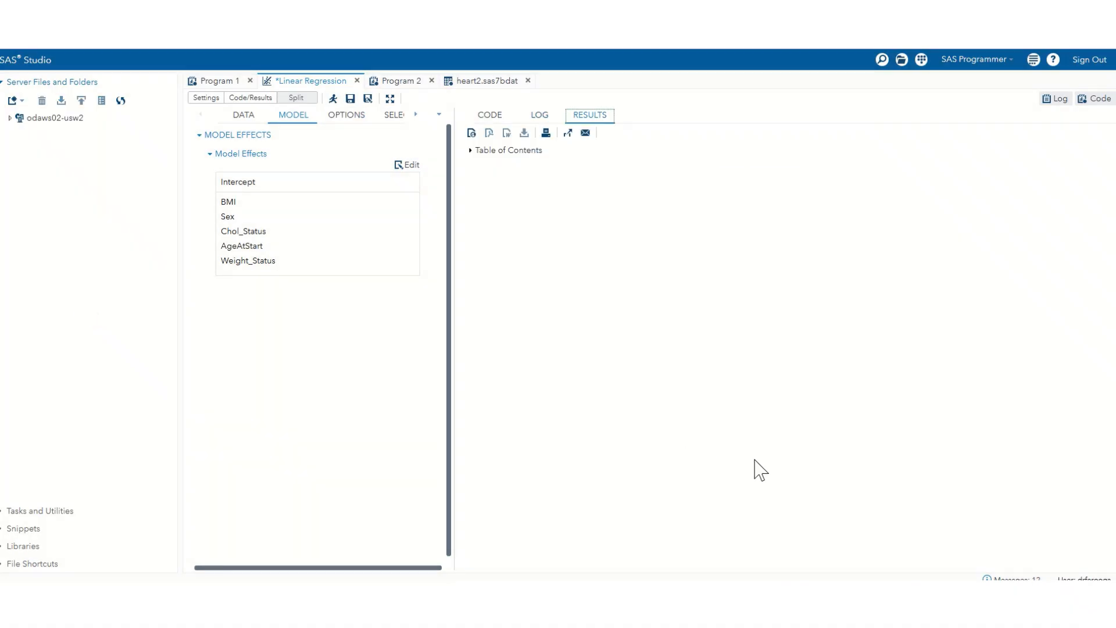
{"action": "scroll", "coordinate": [759, 459], "scroll_direction": "down", "scroll_amount": 15}
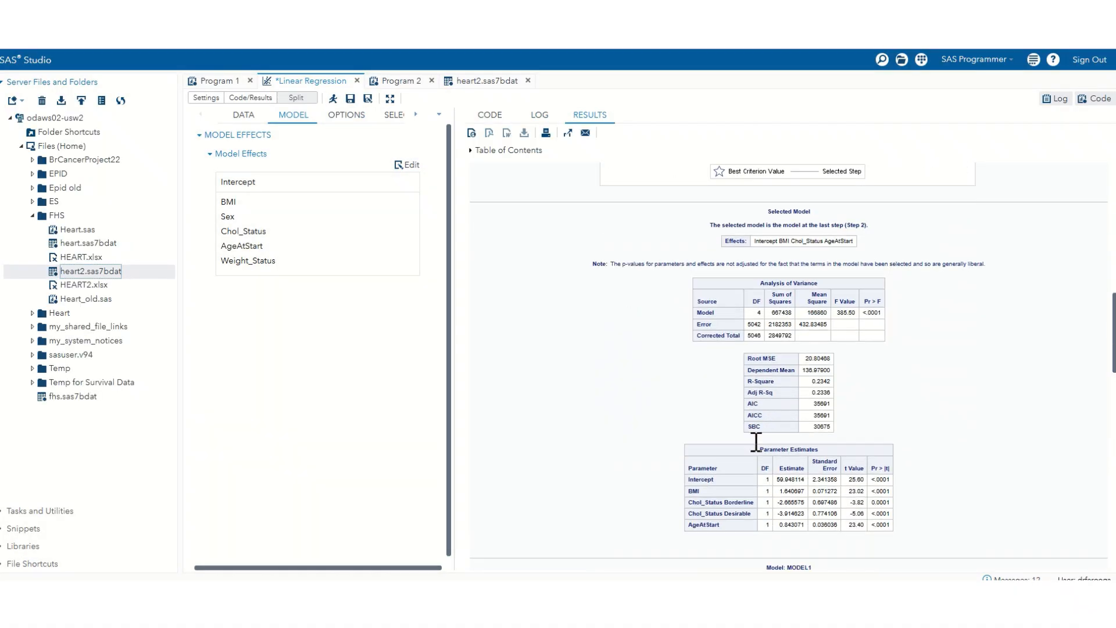
{"action": "scroll", "coordinate": [756, 442], "scroll_direction": "down", "scroll_amount": 3}
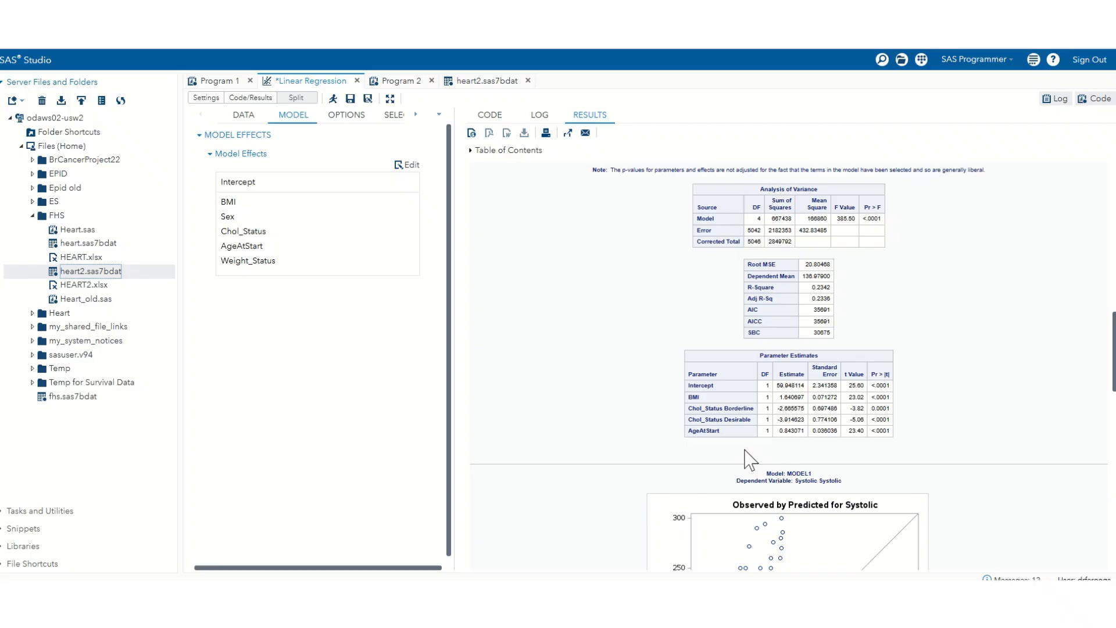
{"action": "scroll", "coordinate": [750, 459], "scroll_direction": "down", "scroll_amount": 2}
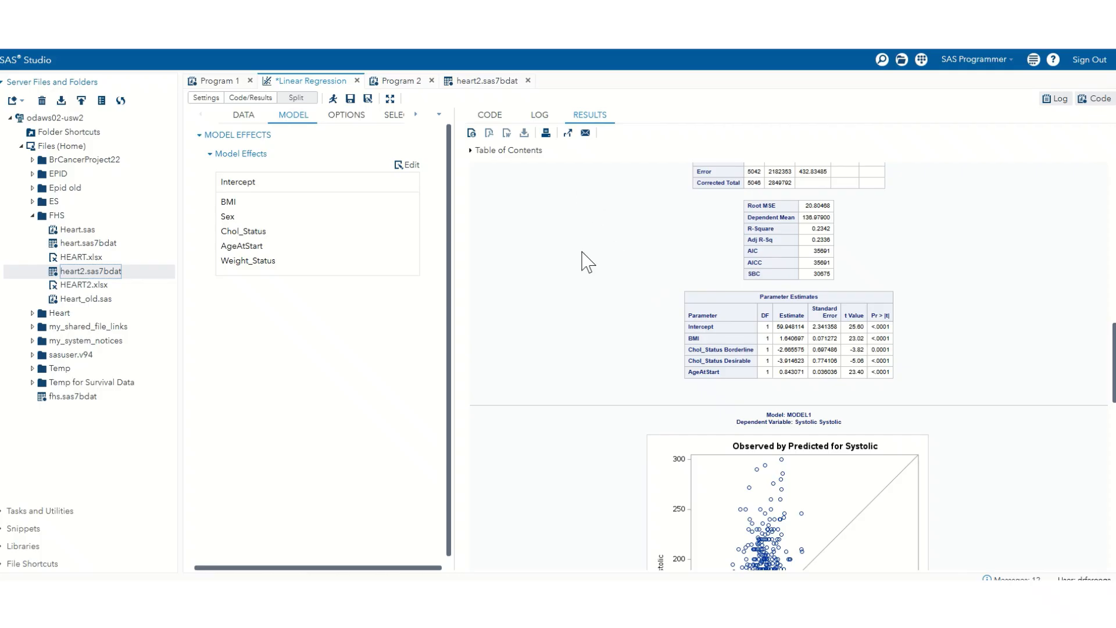
Step: Open the main-effects results in a separate window and examine the enlarged BMI estimate
{"action": "left_click", "coordinate": [567, 132]}
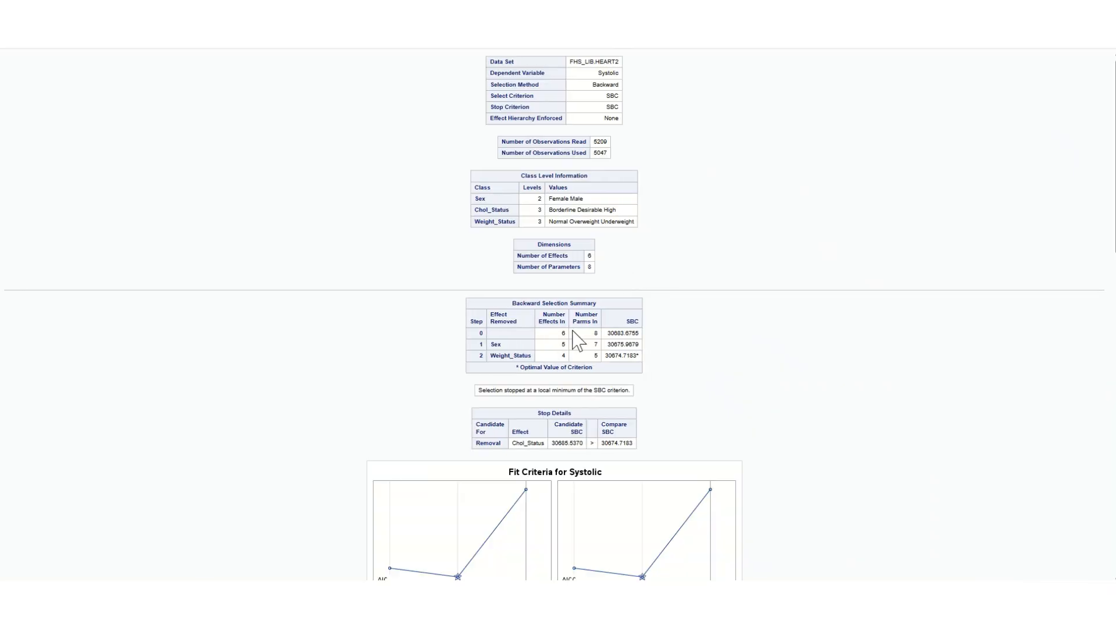
{"action": "scroll", "coordinate": [647, 273], "scroll_direction": "down", "scroll_amount": 15}
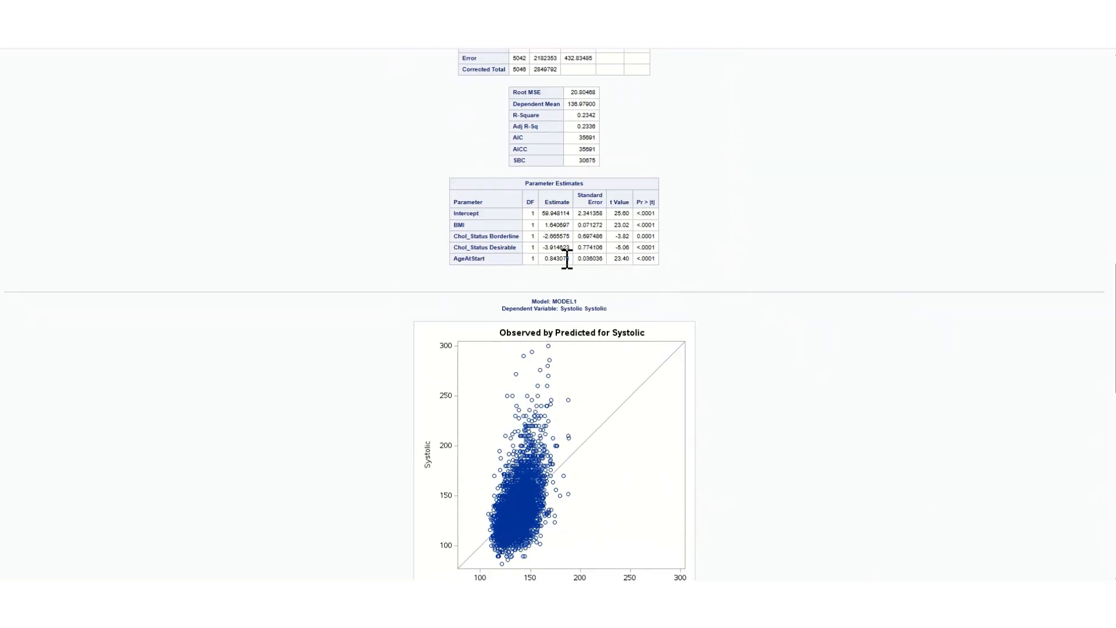
{"action": "double_click", "coordinate": [558, 224]}
{"action": "key", "text": "ctrl+plus"}
{"action": "key", "text": "ctrl+plus"}
{"action": "key", "text": "ctrl+plus"}
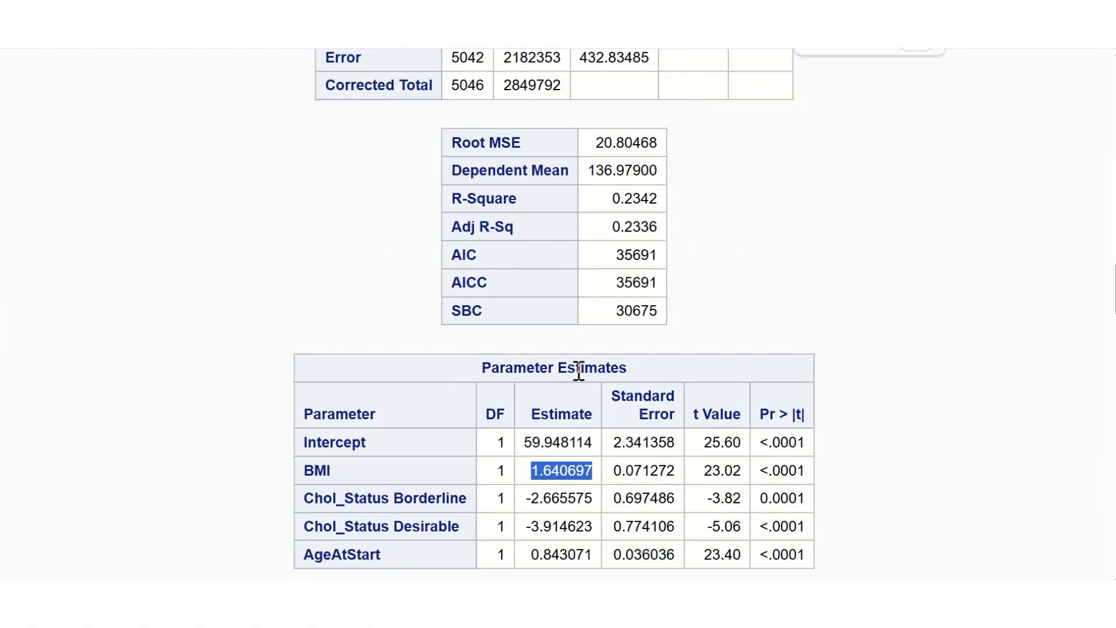
Step: Examine the estimates for Chol_Status Borderline and Chol_Status Desirable in the main-effects Parameter Estimates table
{"action": "scroll", "coordinate": [578, 372], "scroll_direction": "down", "scroll_amount": 2}
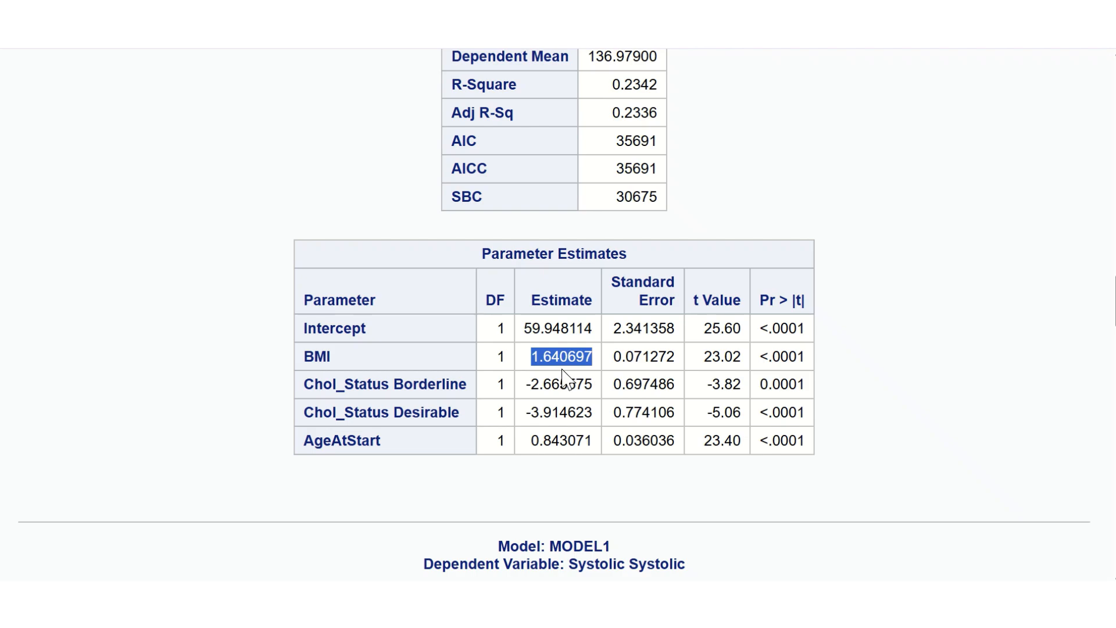
{"action": "left_click", "coordinate": [564, 381]}
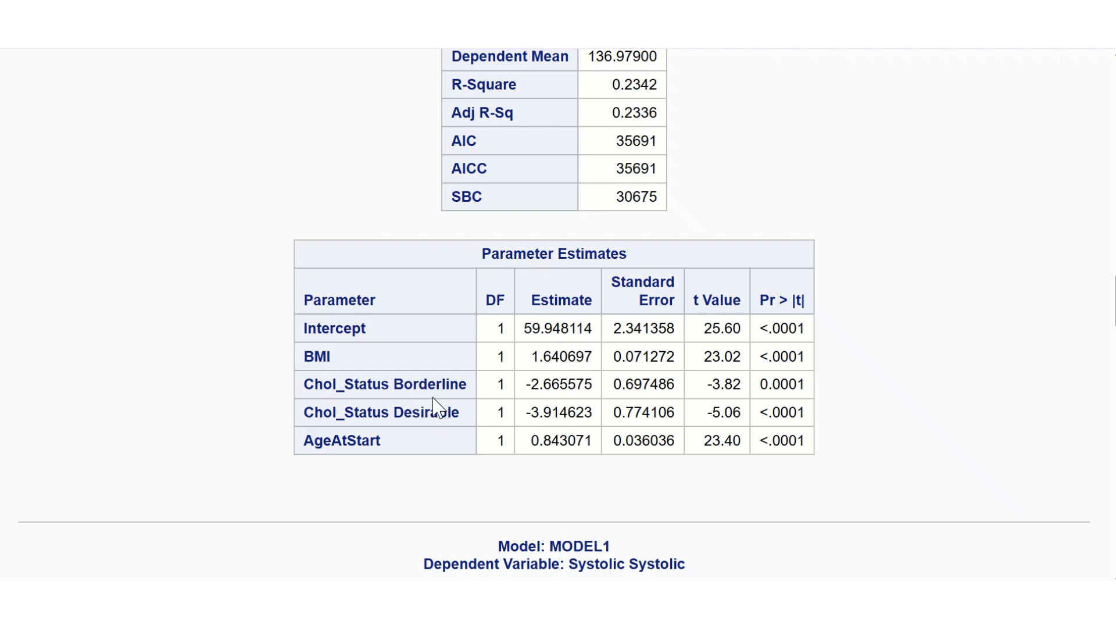
{"action": "left_click_drag", "start_coordinate": [567, 383], "coordinate": [527, 415]}
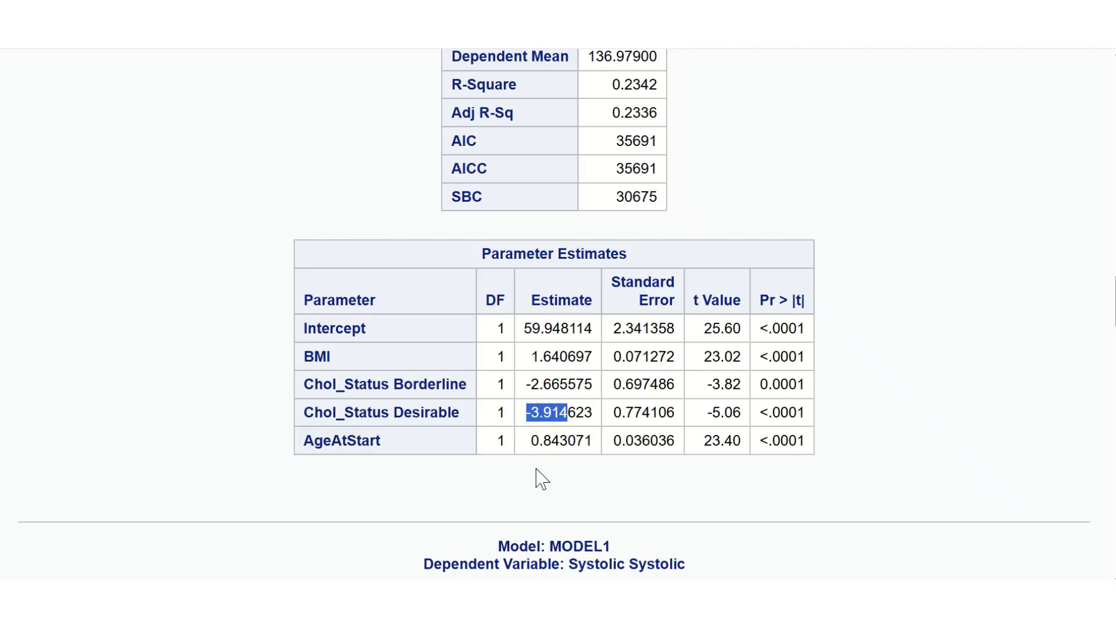
Step: Examine the AgeAtStart estimate in the main-effects Parameter Estimates table, along with the surrounding plot and fit statistics
{"action": "left_click_drag", "start_coordinate": [369, 441], "coordinate": [333, 441]}
{"action": "left_click_drag", "start_coordinate": [568, 440], "coordinate": [540, 446]}
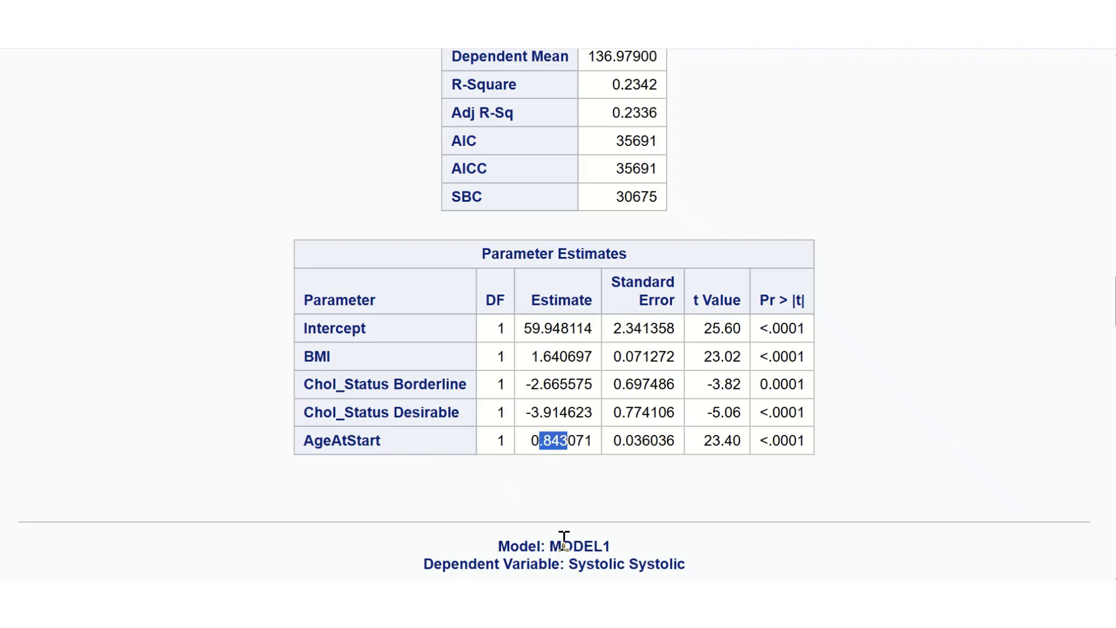
{"action": "left_click", "coordinate": [590, 504]}
{"action": "scroll", "coordinate": [473, 477], "scroll_direction": "down", "scroll_amount": 2, "text": "ctrl"}
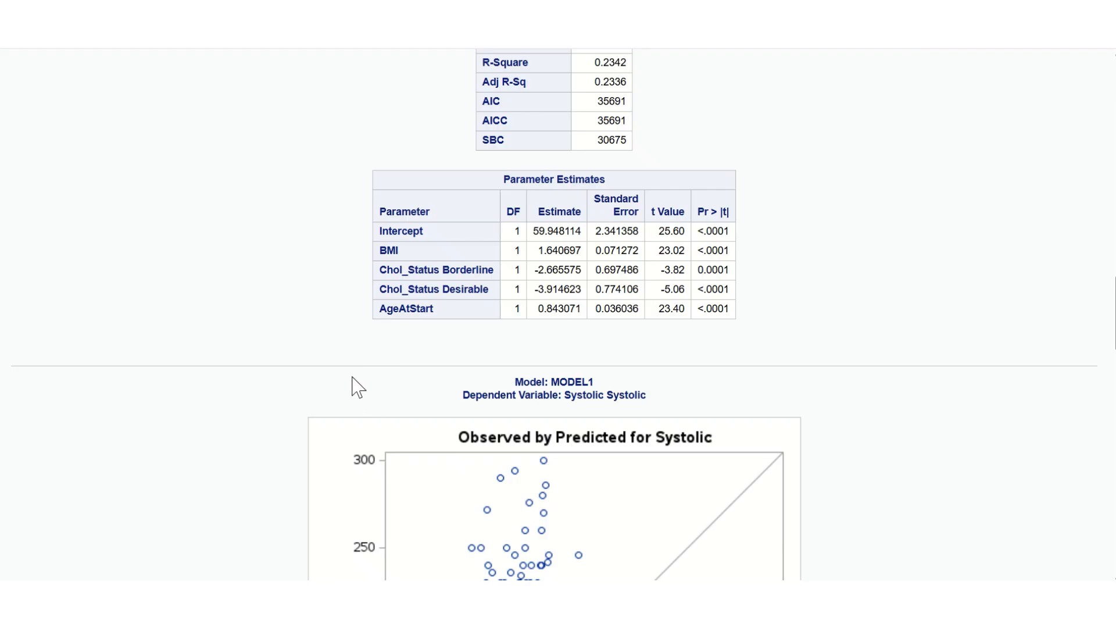
{"action": "scroll", "coordinate": [378, 357], "scroll_direction": "up", "scroll_amount": 3}
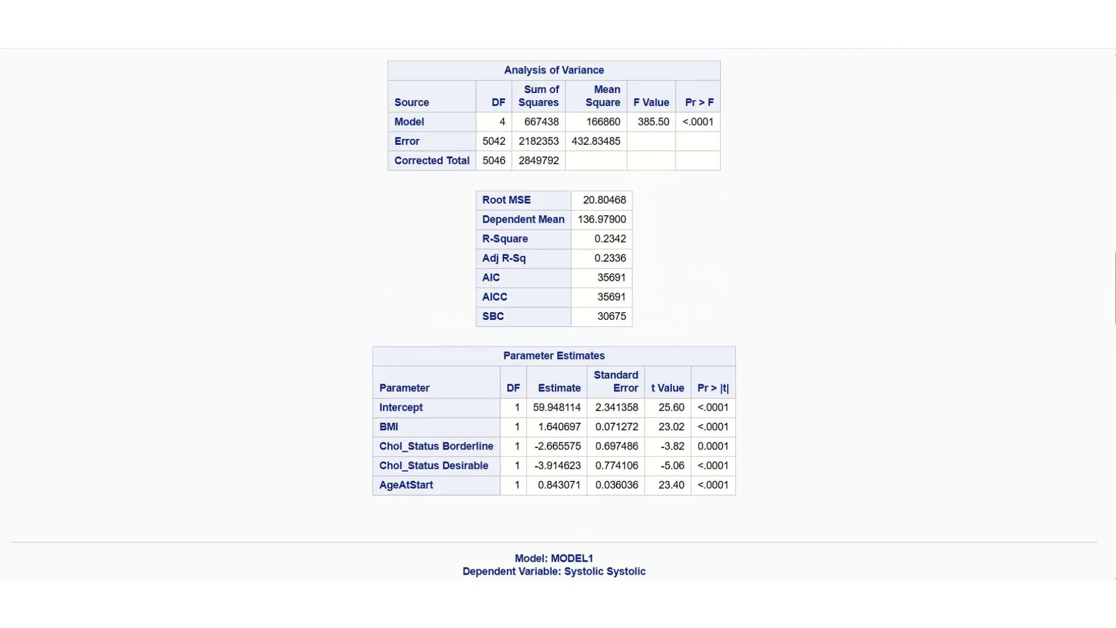
Step: Switch to the breast cancer manuscript in Word, maximize it and find Table 3, Association of 5-year Survival with Race
{"action": "left_click_drag", "start_coordinate": [0, 256], "coordinate": [552, 168]}
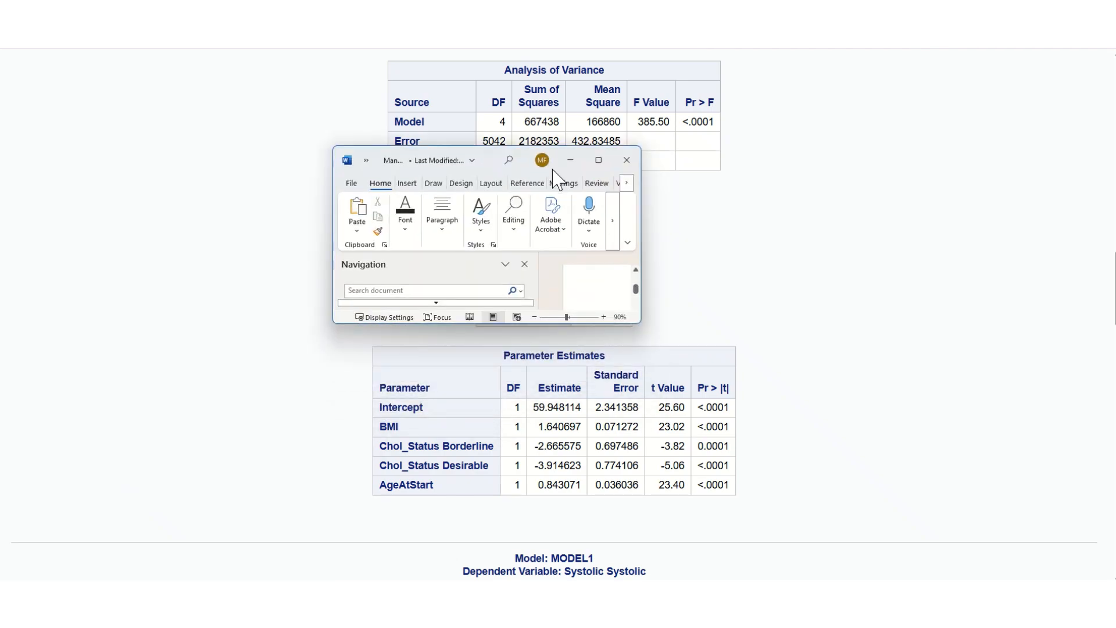
{"action": "left_click", "coordinate": [598, 157]}
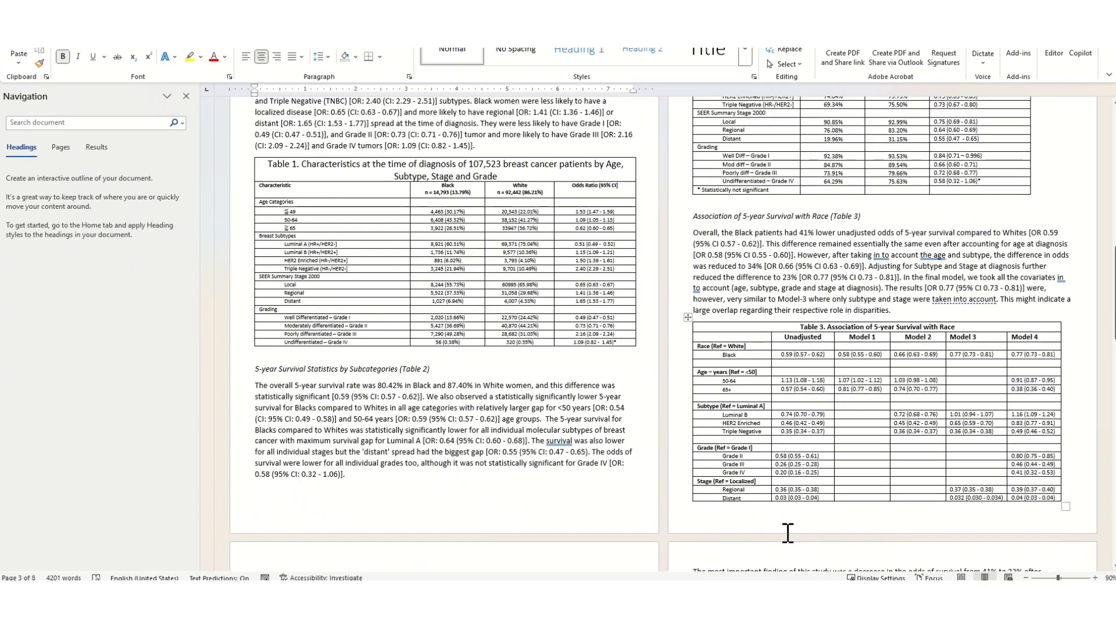
{"action": "scroll", "coordinate": [853, 451], "scroll_direction": "up", "scroll_amount": 4, "text": "ctrl"}
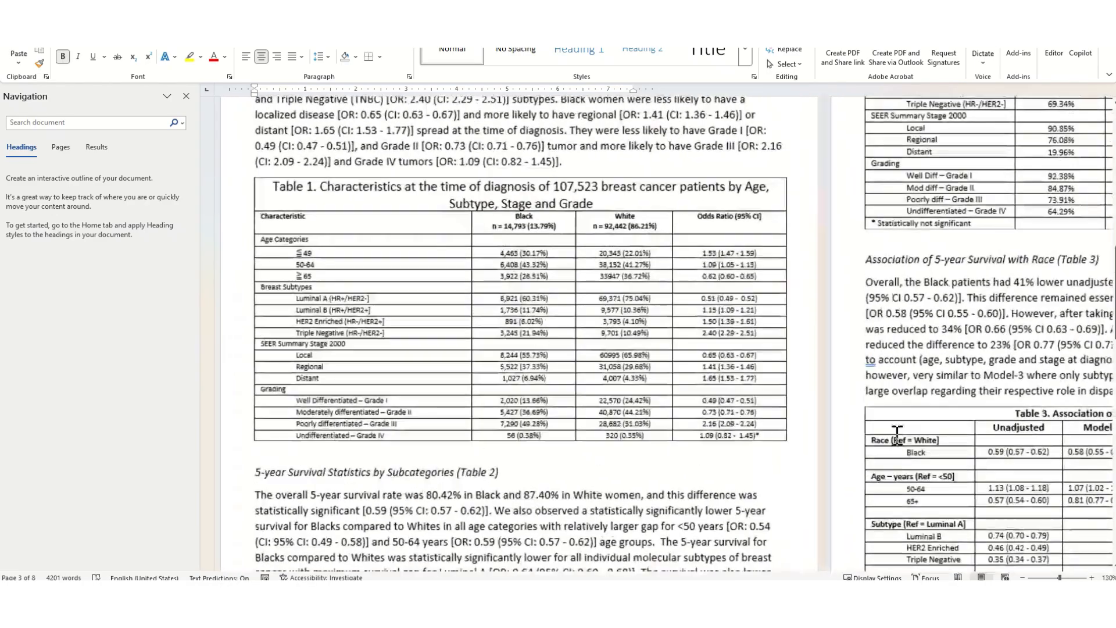
{"action": "scroll", "coordinate": [779, 482], "scroll_direction": "down", "scroll_amount": 8}
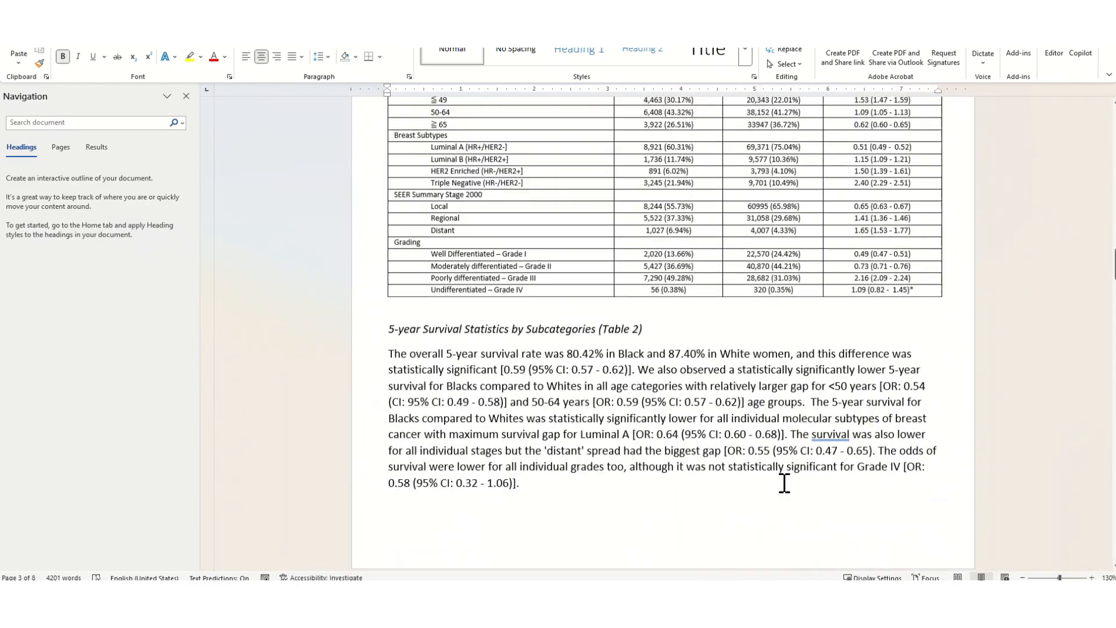
{"action": "scroll", "coordinate": [789, 484], "scroll_direction": "down", "scroll_amount": 10}
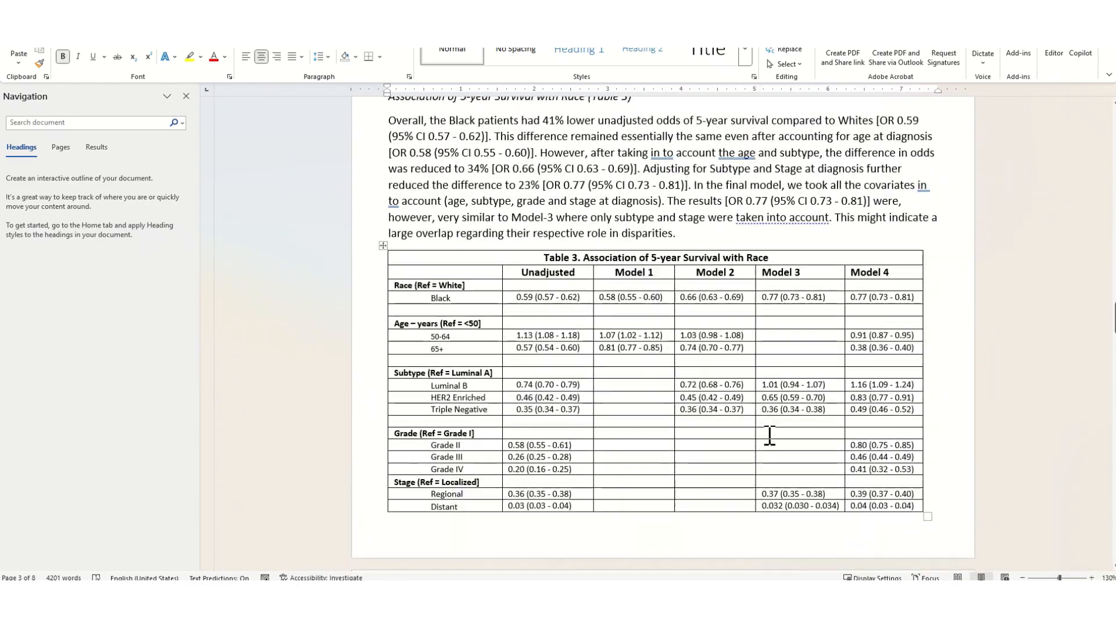
{"action": "scroll", "coordinate": [772, 426], "scroll_direction": "up", "scroll_amount": 3, "text": "ctrl"}
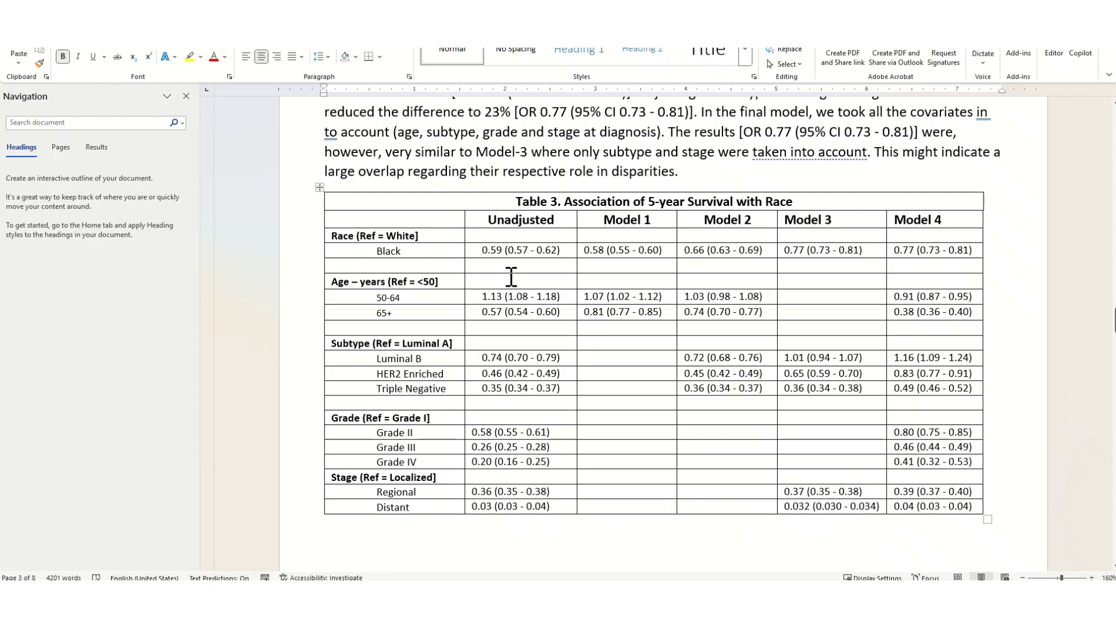
Step: Compare the Unadjusted and Model 1 to Model 4 columns of Table 3, highlighting the Model 4 column, and review the accompanying paragraph
{"action": "scroll", "coordinate": [506, 225], "scroll_direction": "up", "scroll_amount": 1}
{"action": "left_click_drag", "start_coordinate": [503, 216], "coordinate": [504, 243]}
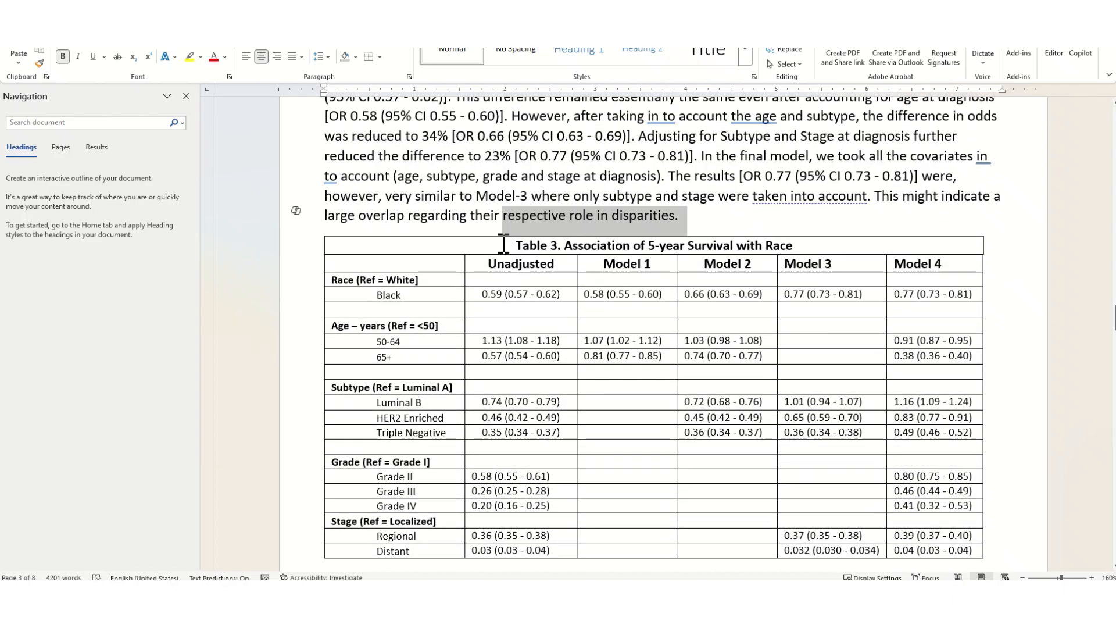
{"action": "scroll", "coordinate": [503, 244], "scroll_direction": "down", "scroll_amount": 2}
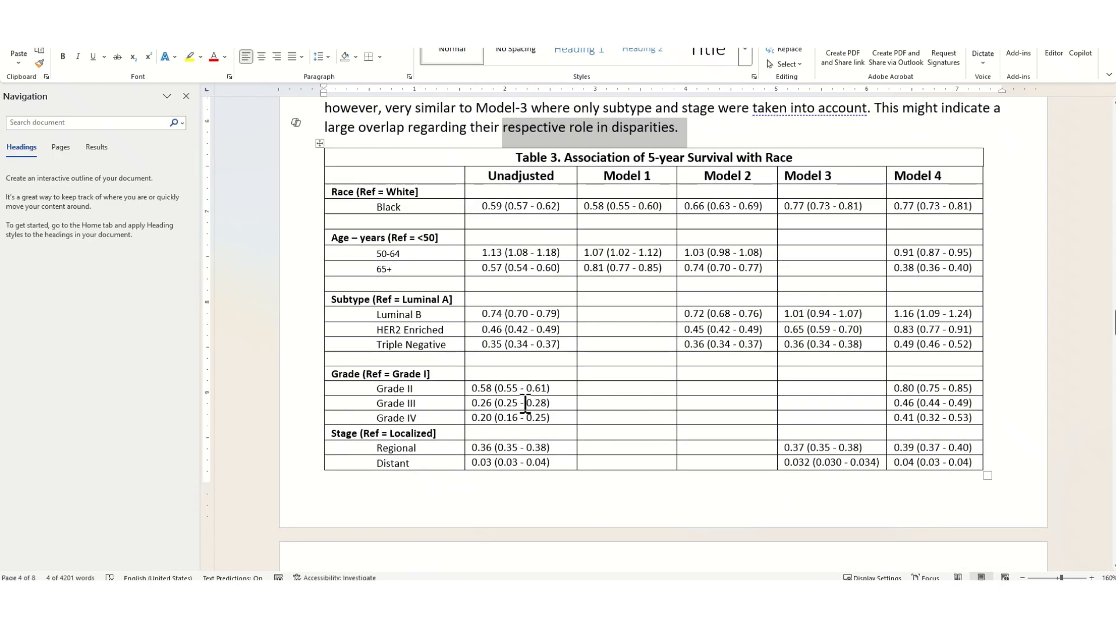
{"action": "left_click", "coordinate": [632, 175]}
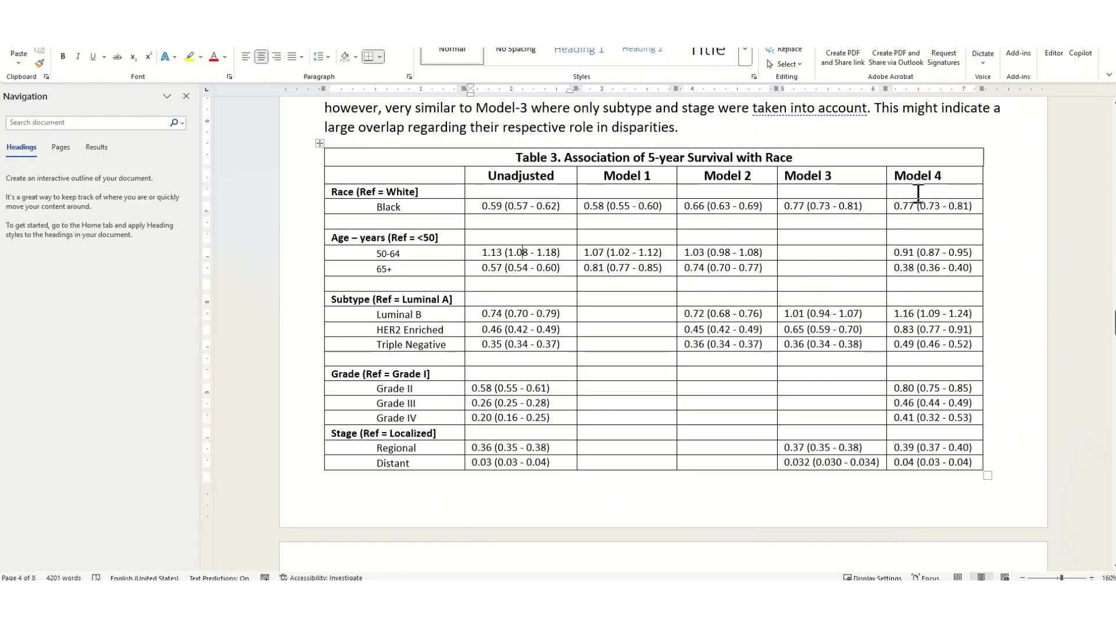
{"action": "left_click_drag", "start_coordinate": [926, 180], "coordinate": [925, 473]}
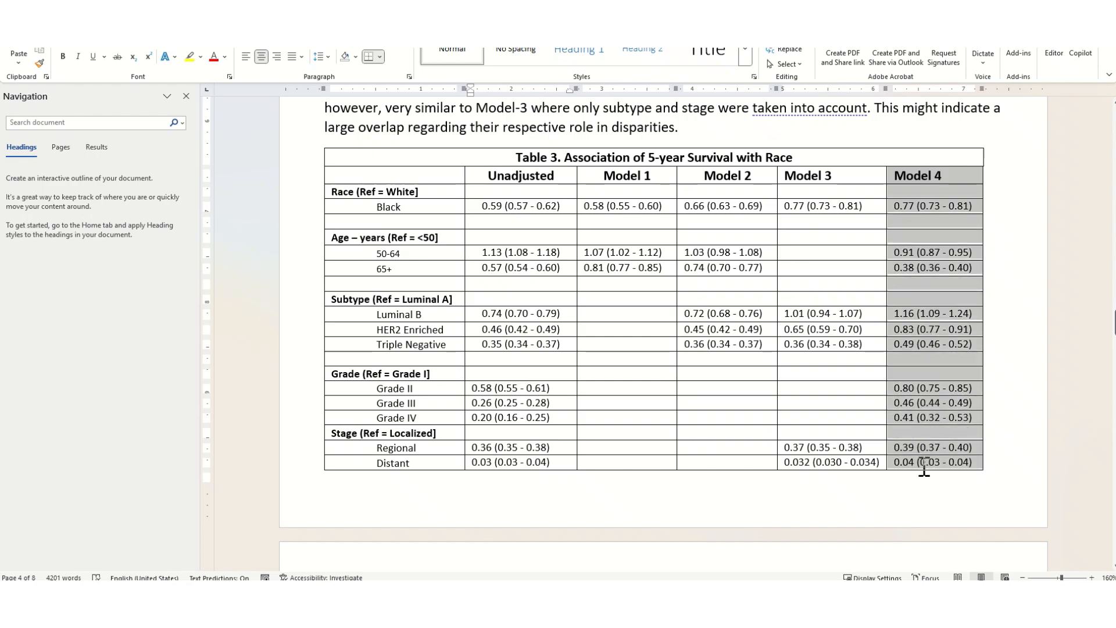
{"action": "left_click", "coordinate": [782, 463]}
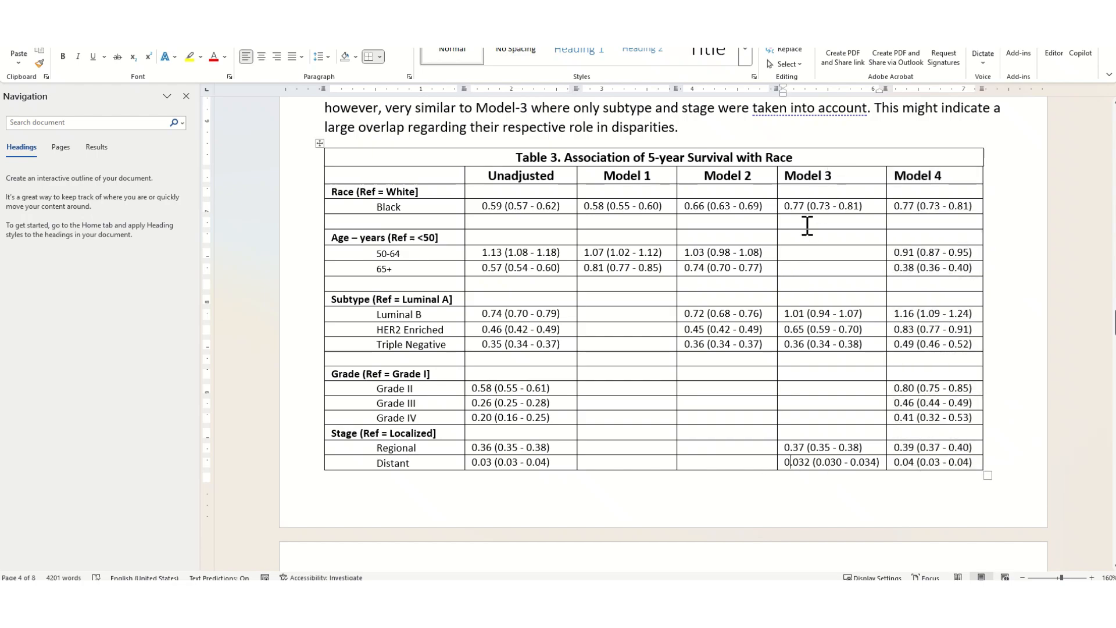
{"action": "scroll", "coordinate": [808, 228], "scroll_direction": "down", "scroll_amount": 5}
{"action": "scroll", "coordinate": [791, 232], "scroll_direction": "down", "scroll_amount": 3}
{"action": "scroll", "coordinate": [810, 279], "scroll_direction": "up", "scroll_amount": 7}
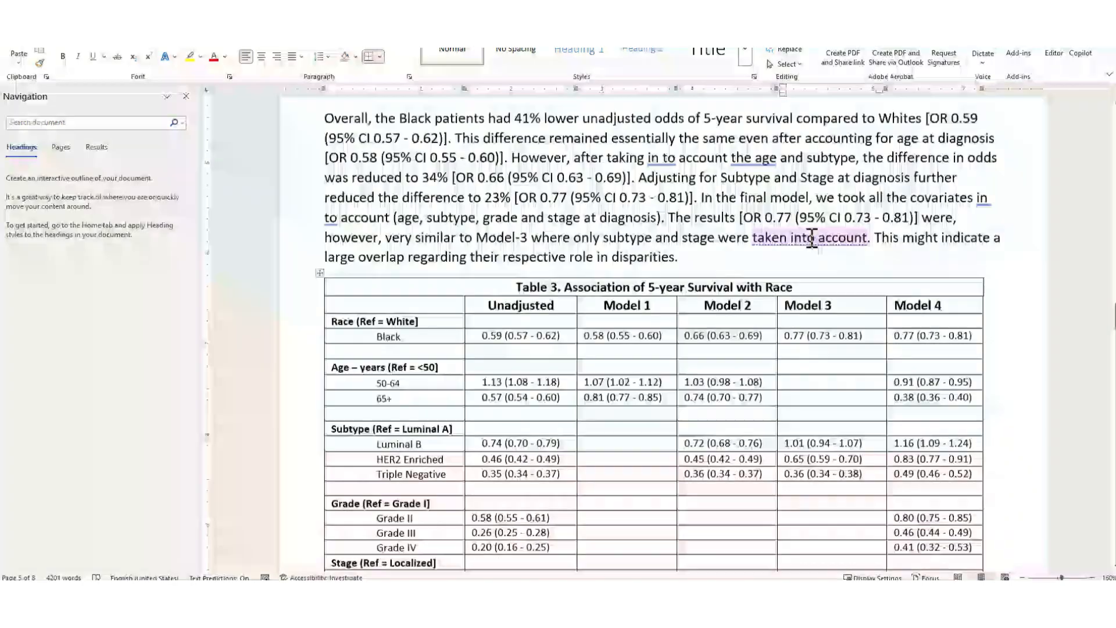
{"action": "scroll", "coordinate": [812, 238], "scroll_direction": "down", "scroll_amount": 5}
{"action": "scroll", "coordinate": [811, 237], "scroll_direction": "up", "scroll_amount": 5}
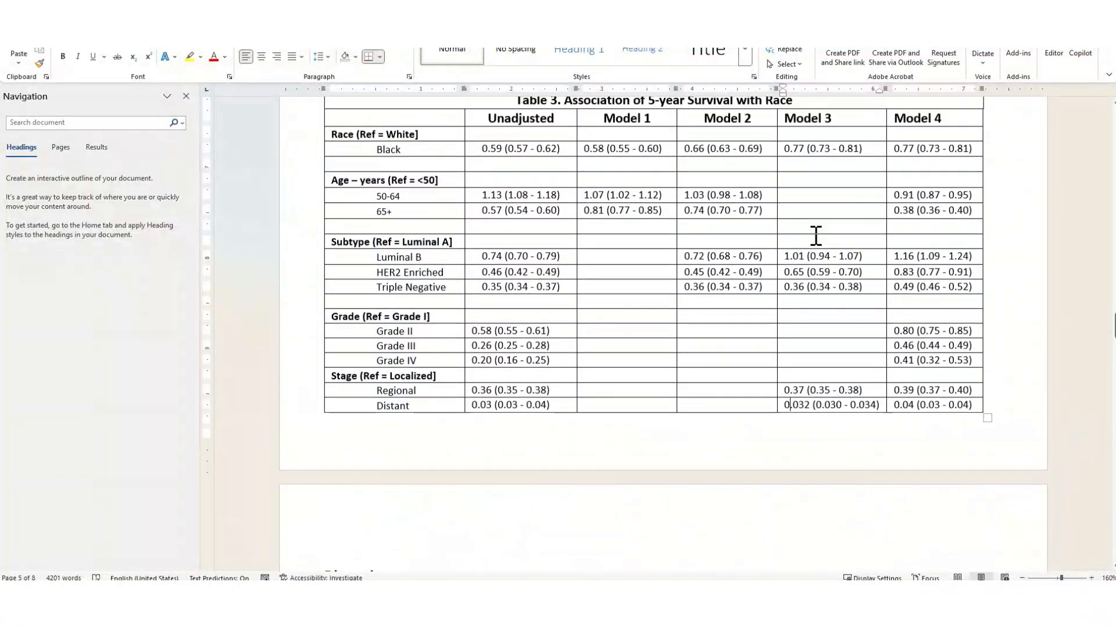